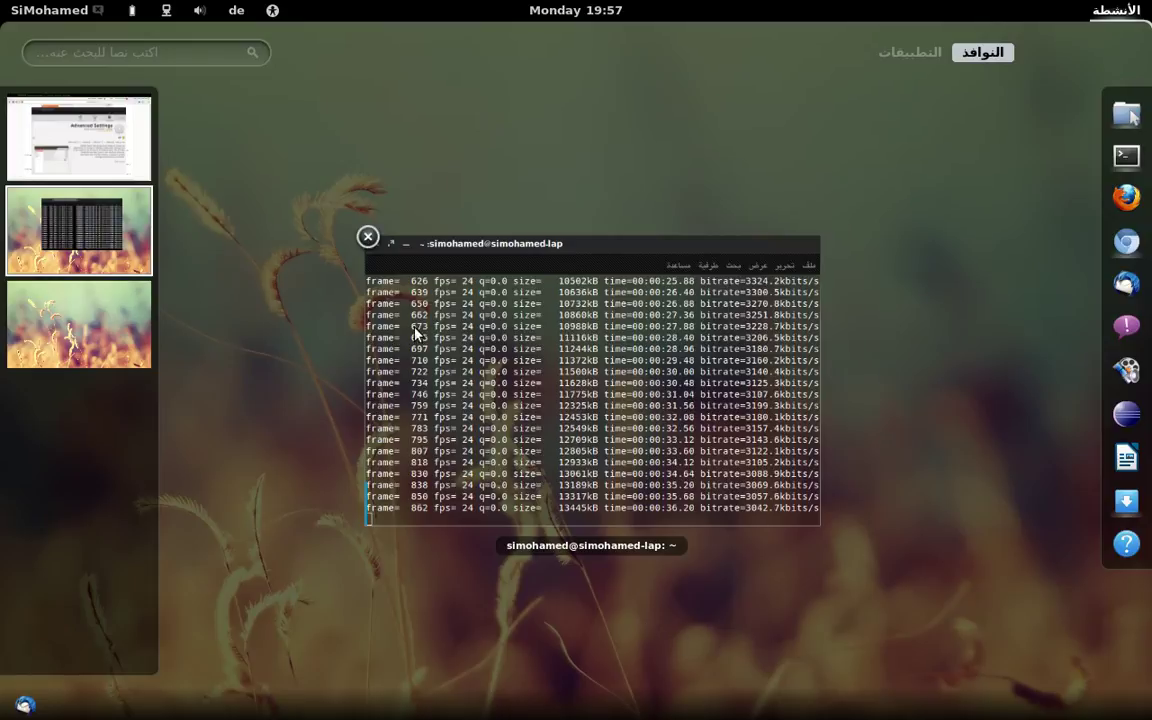
# Switch to the Chromium window with the Arabic theming tutorial and find its gnome-tweak-tool installation command
pyautogui.click(97, 167)
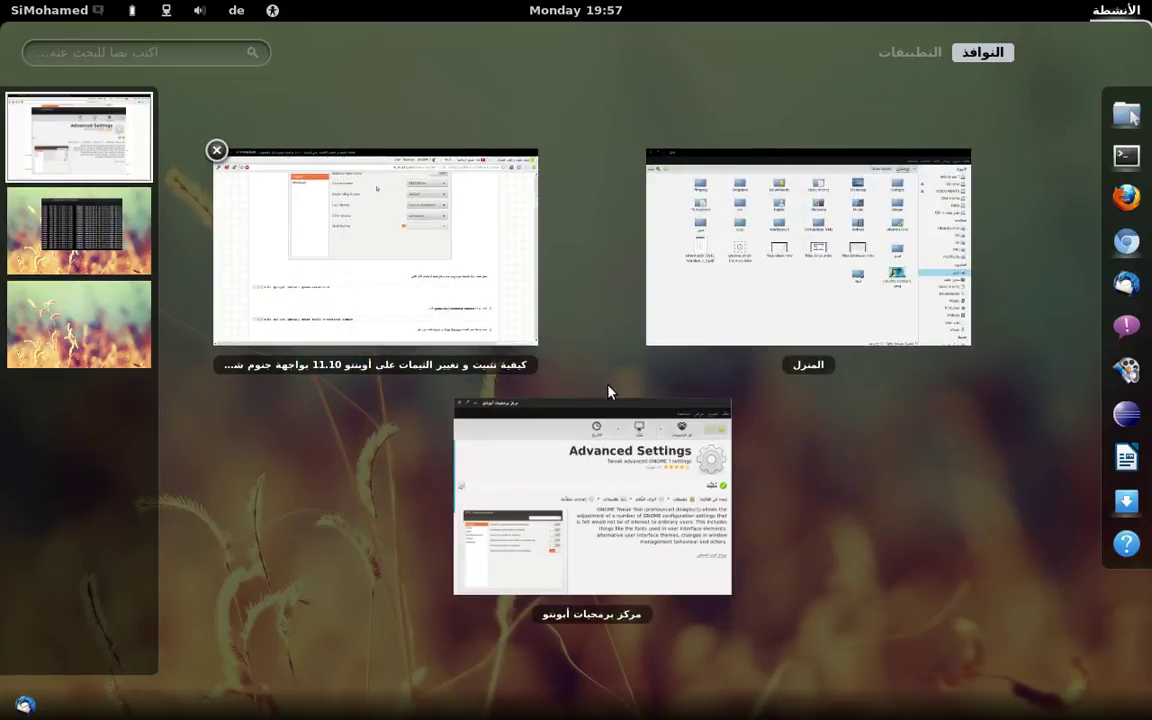
pyautogui.click(381, 261)
pyautogui.scroll(3, 643, 496)
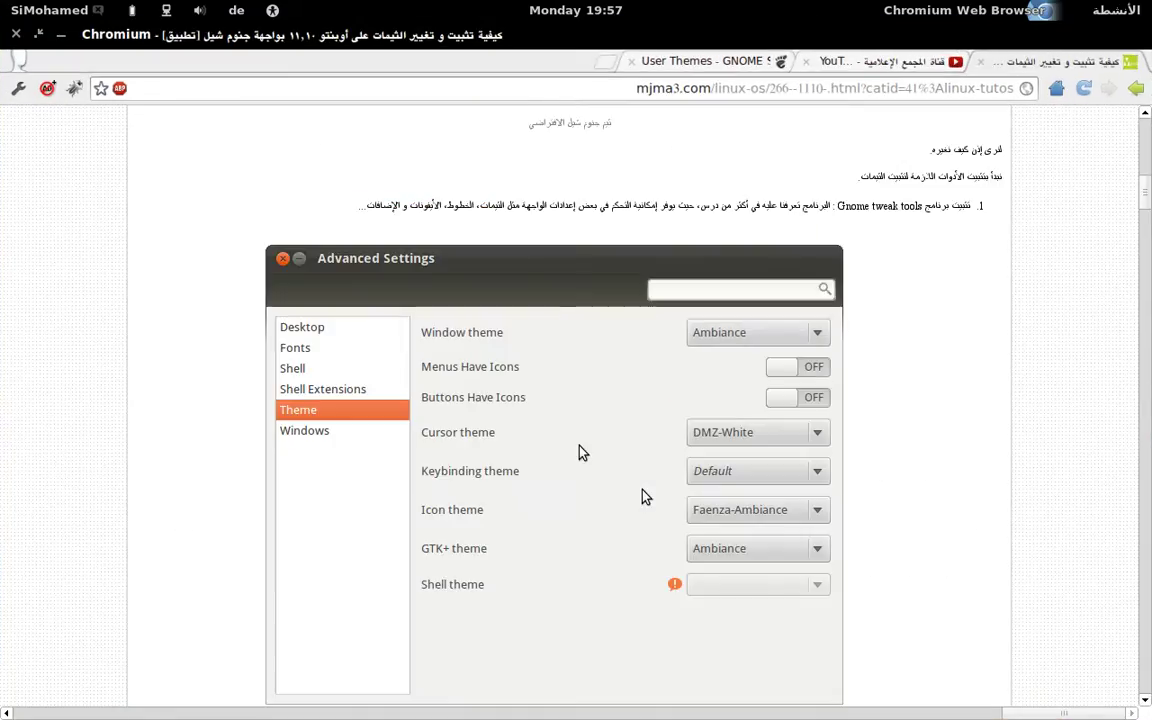
pyautogui.scroll(2, 645, 497)
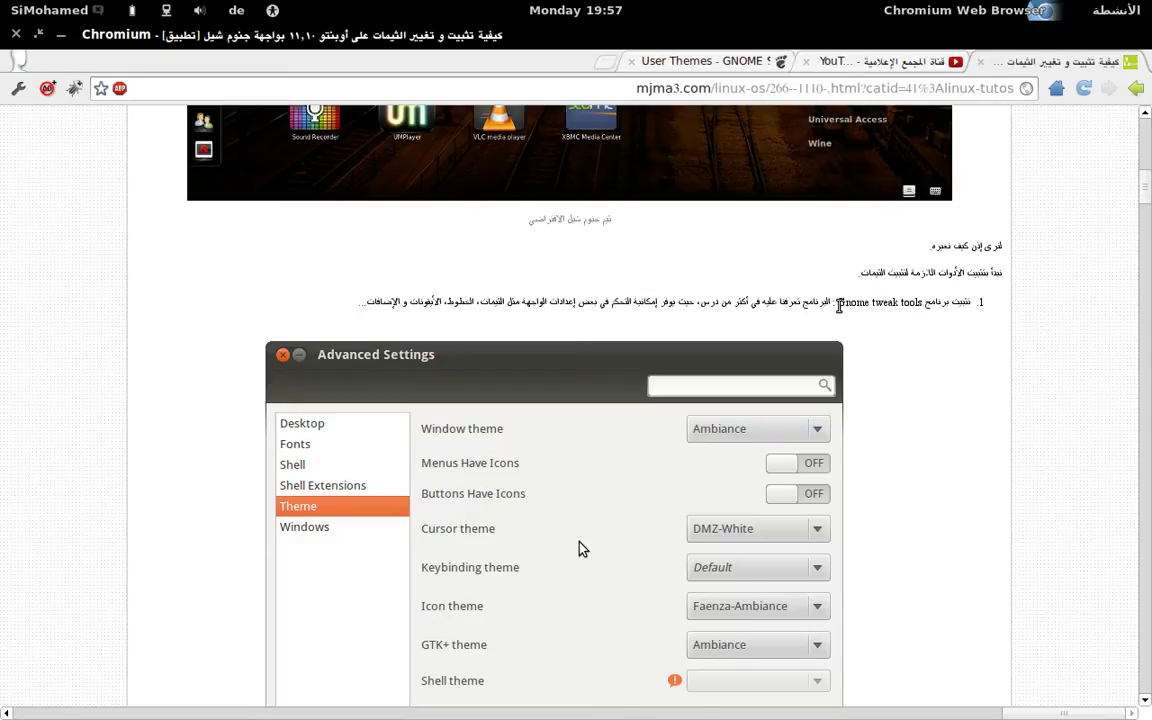
pyautogui.scroll(-5, 865, 342)
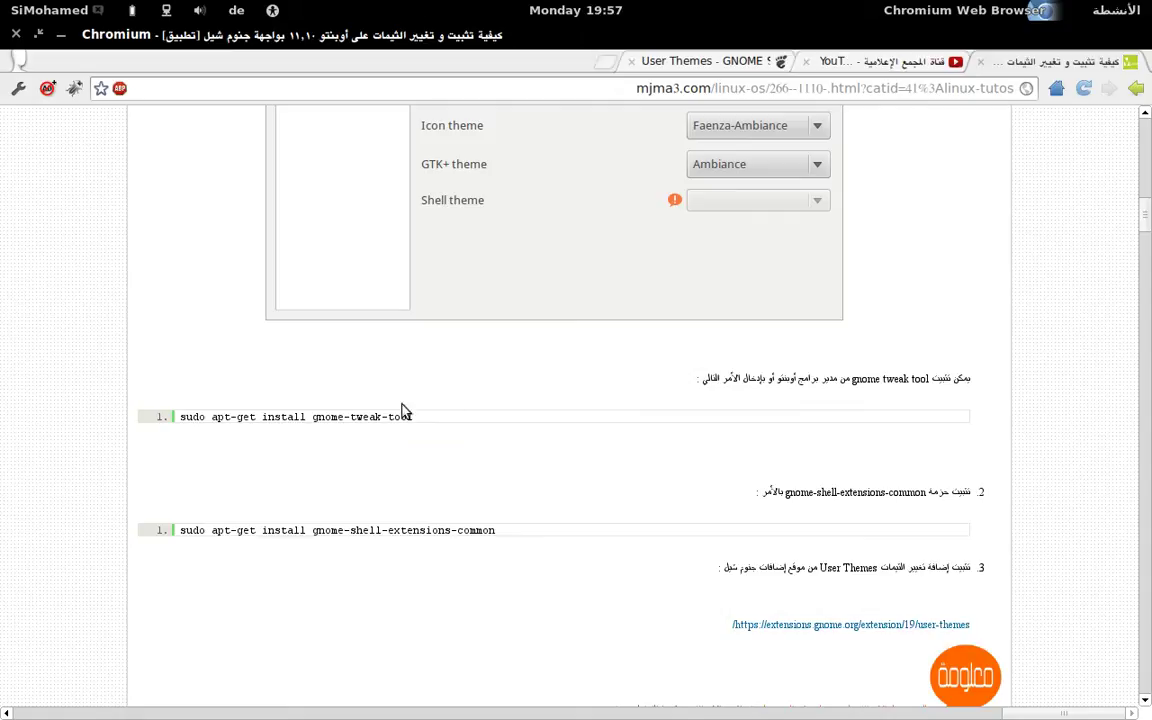
pyautogui.doubleClick(364, 417)
# Check the Advanced Settings entry in the Ubuntu Software Center and return to the Chromium tutorial
pyautogui.press('super')
pyautogui.click(640, 481)
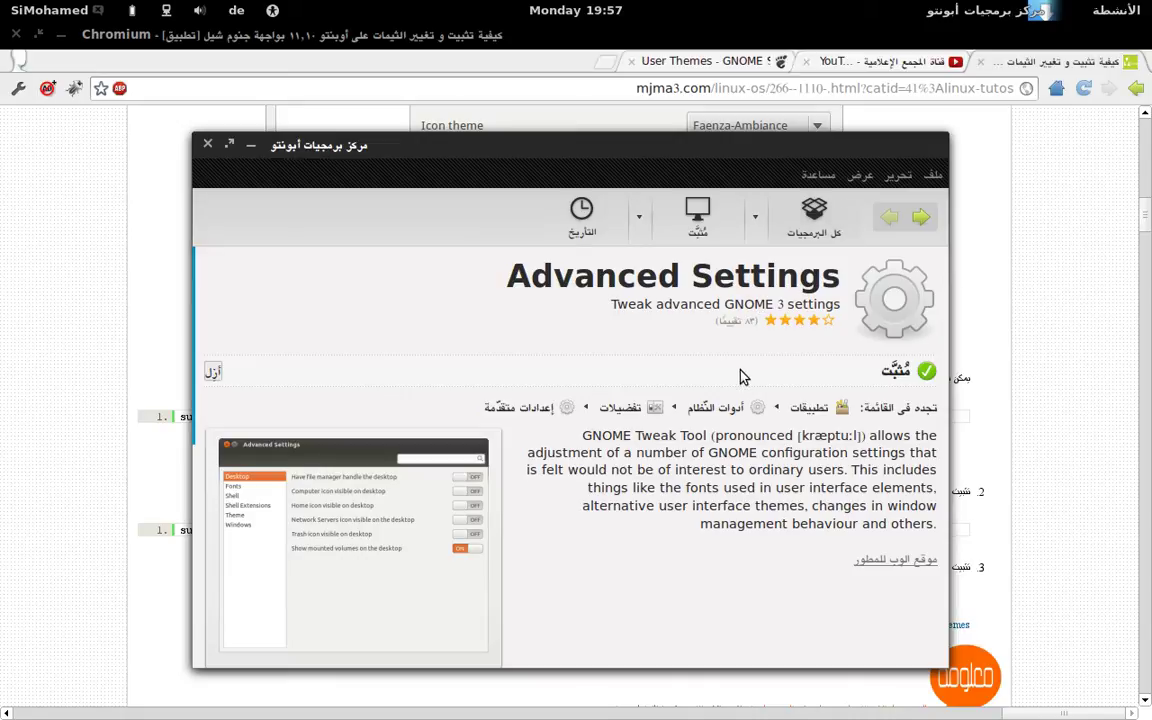
pyautogui.click(1053, 335)
# Open the User Themes extension page from the tutorial's link and make sure the extension is switched on
pyautogui.scroll(-3, 1045, 341)
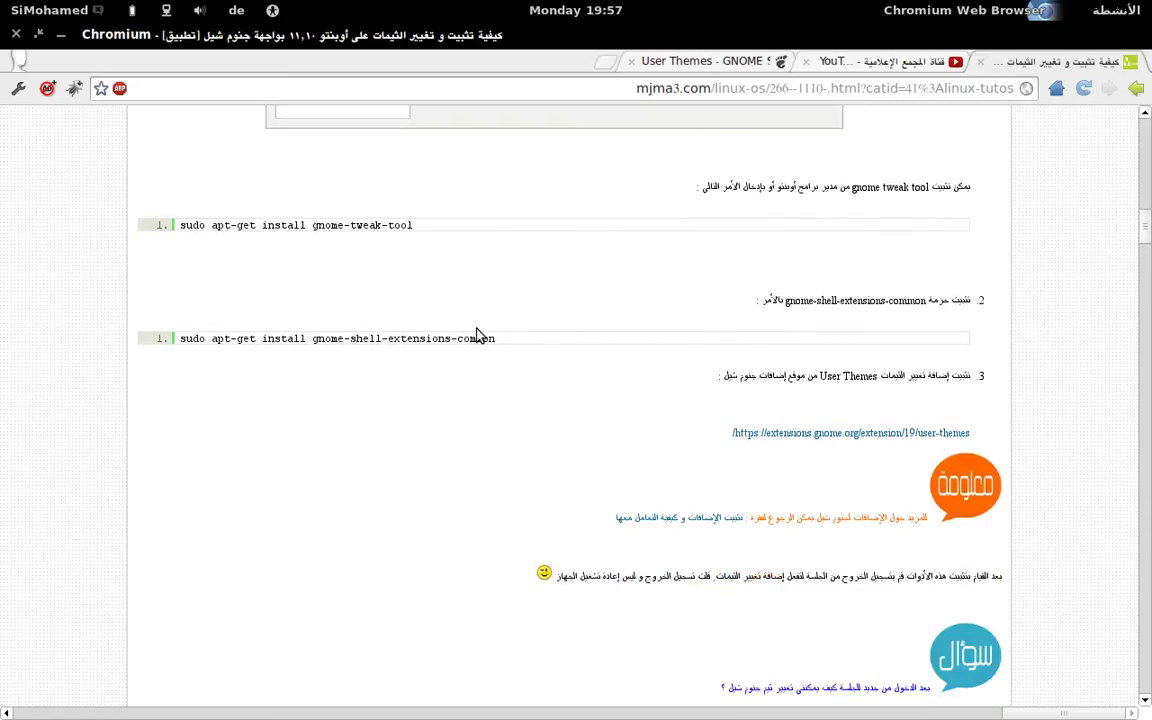
pyautogui.scroll(-2, 476, 336)
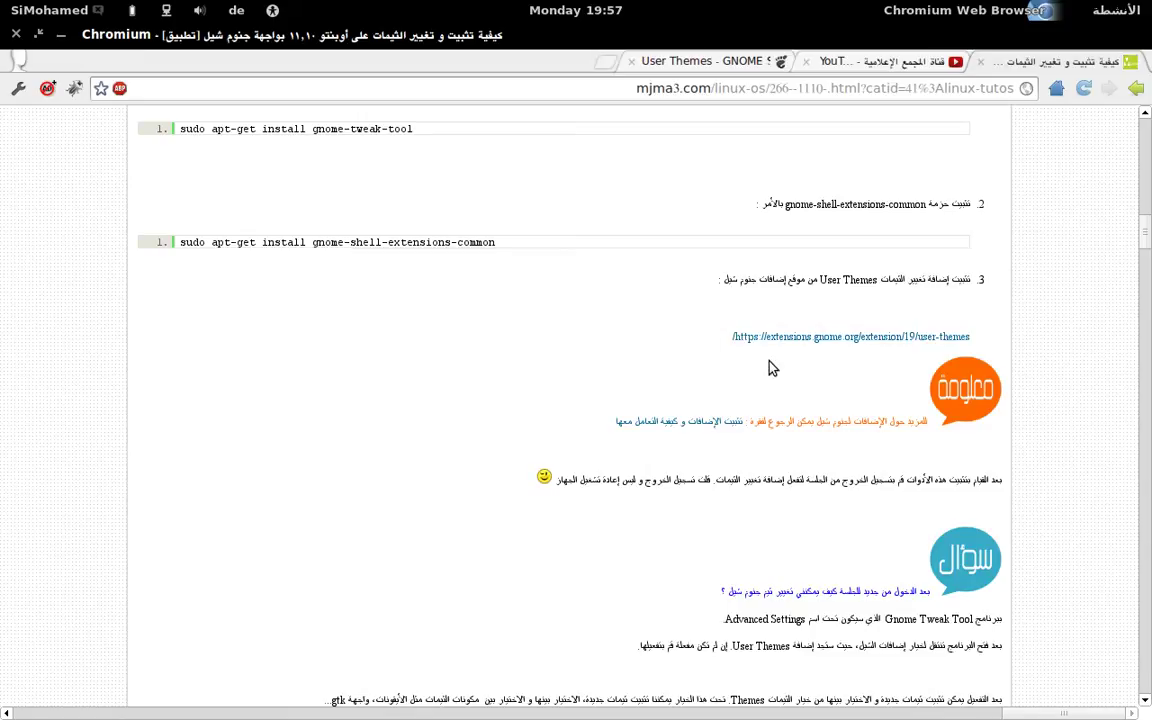
pyautogui.click(858, 342)
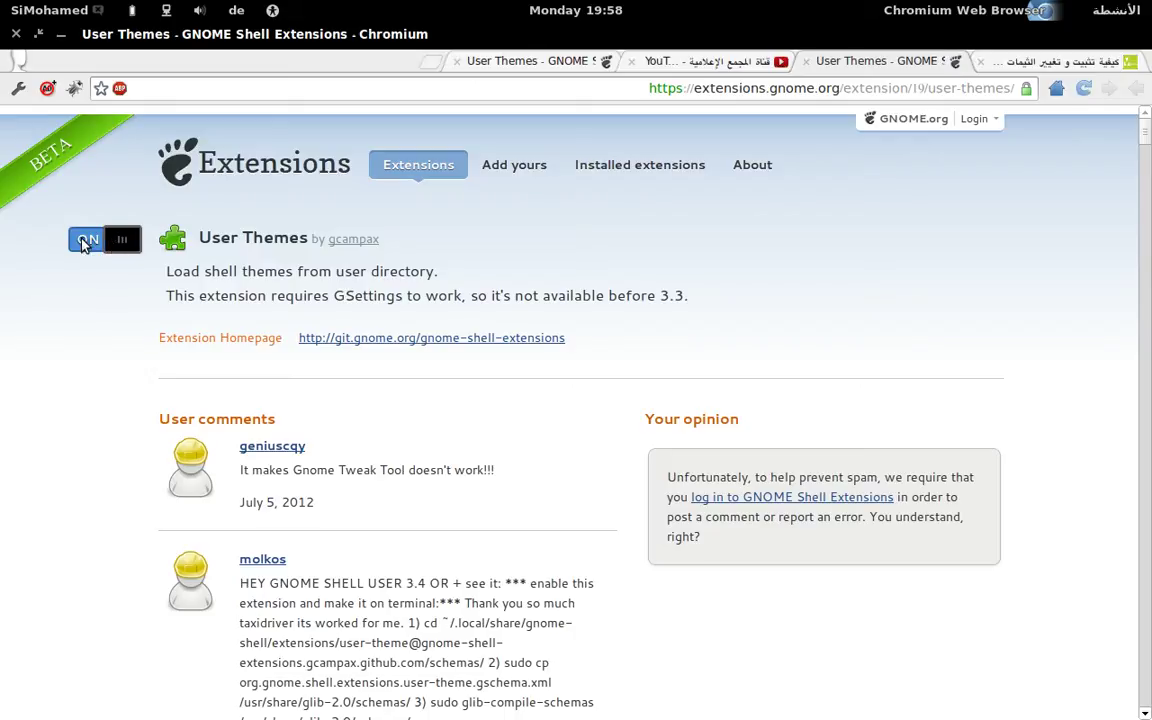
pyautogui.click(106, 245)
pyautogui.click(125, 244)
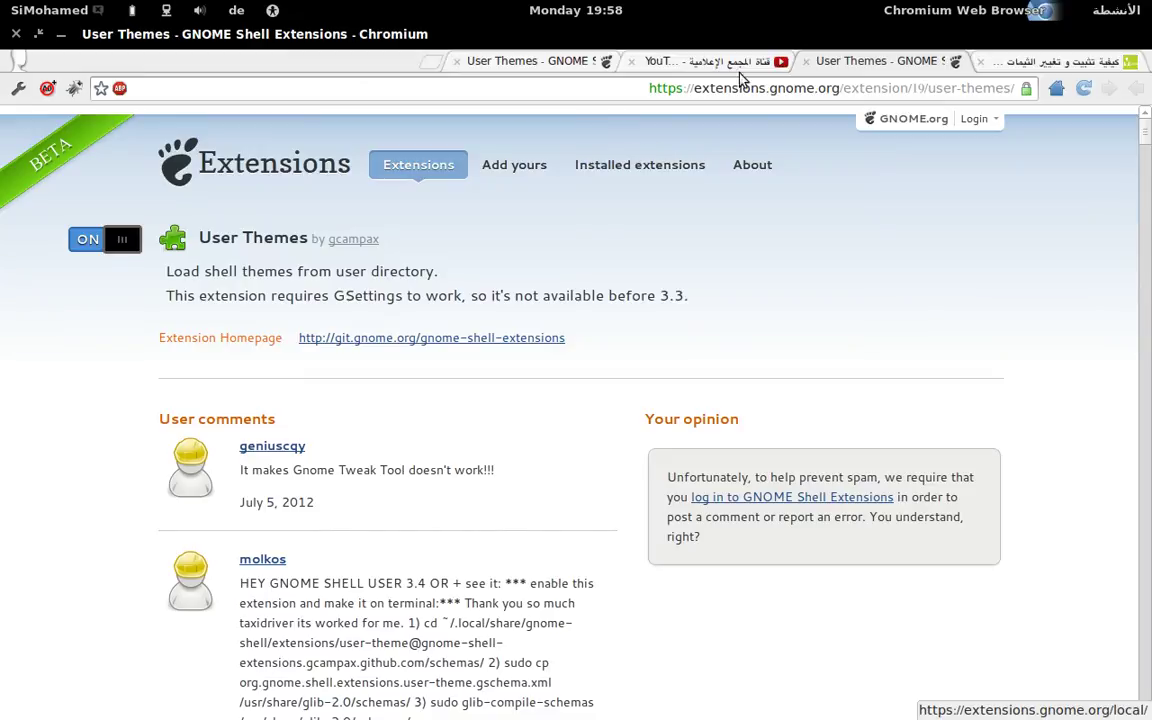
# Open the tutorial's linked deviantART gallery of GNOME Shell themes and open the GNOME-Shell - Google+ theme
pyautogui.click(1045, 62)
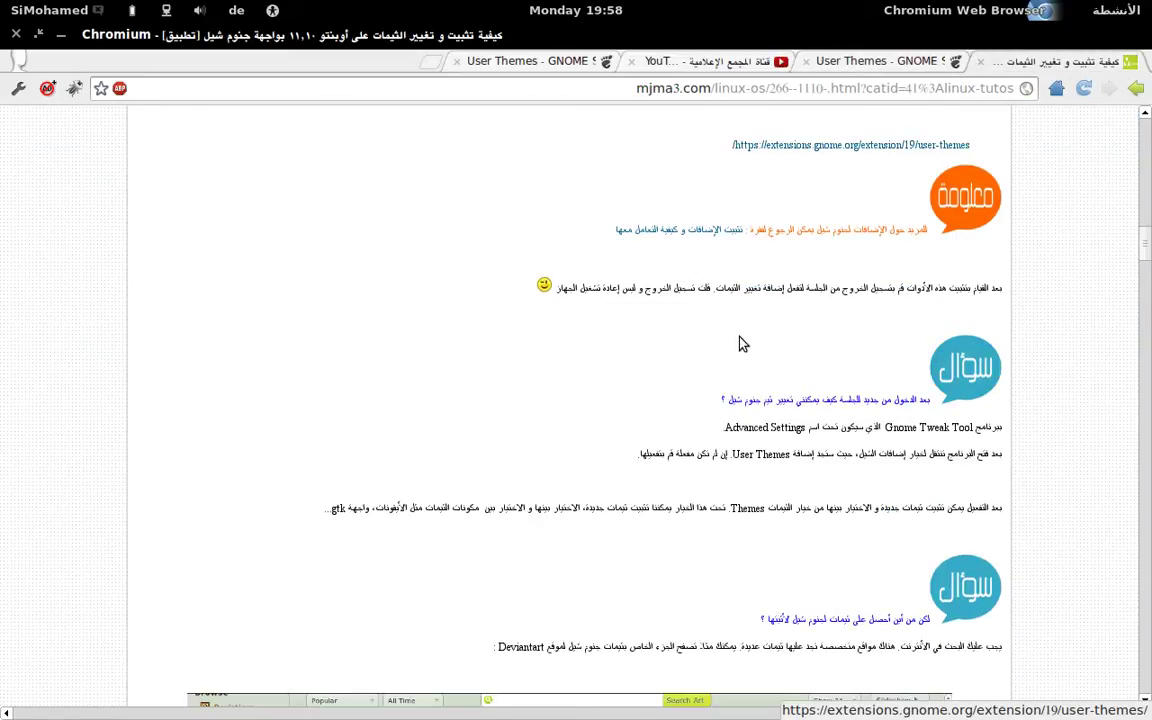
pyautogui.scroll(-5, 742, 344)
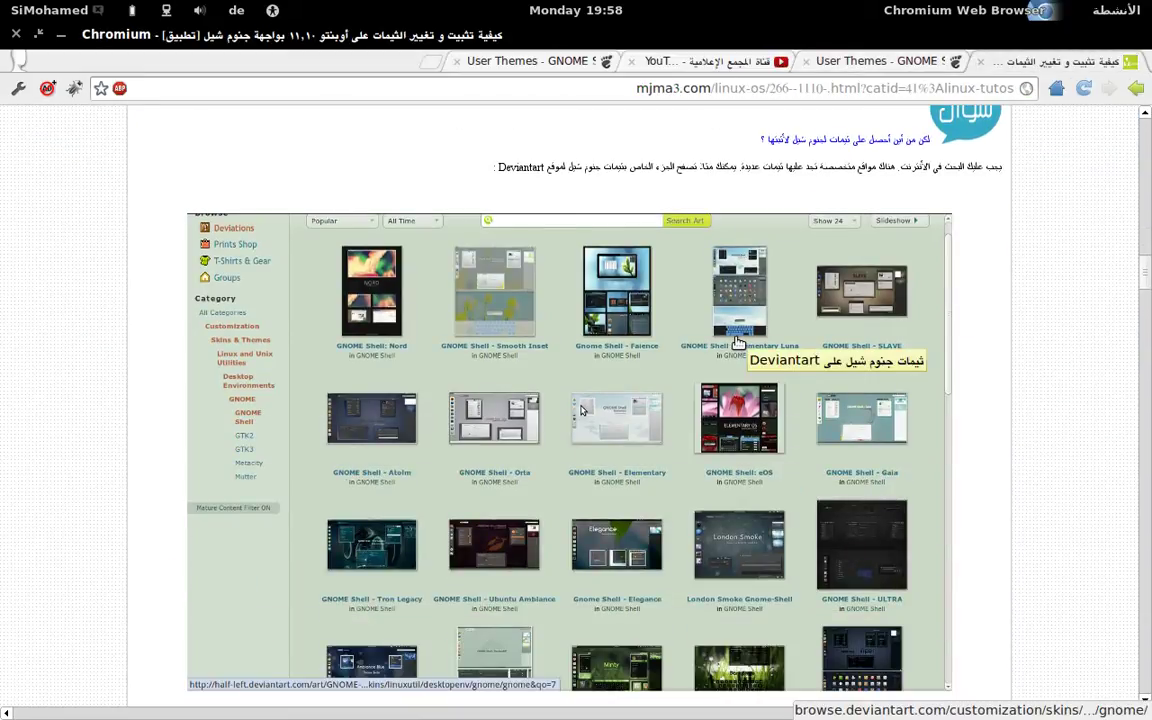
pyautogui.scroll(-1, 1000, 411)
pyautogui.scroll(1, 1003, 412)
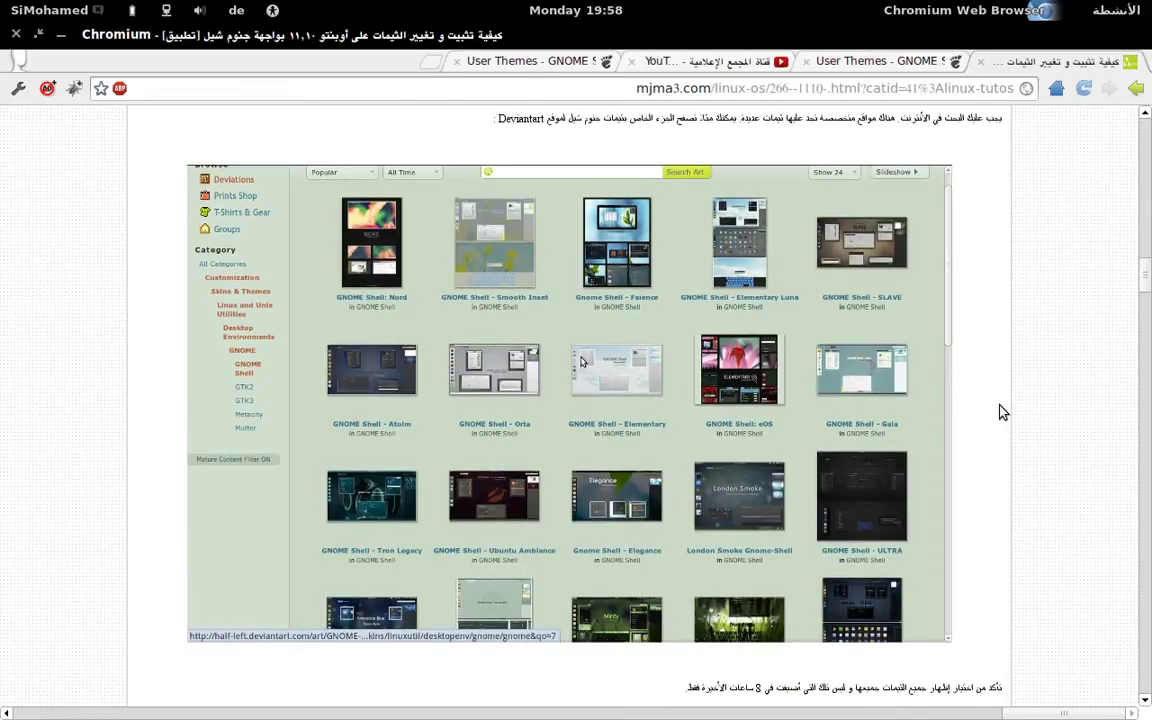
pyautogui.click(548, 268)
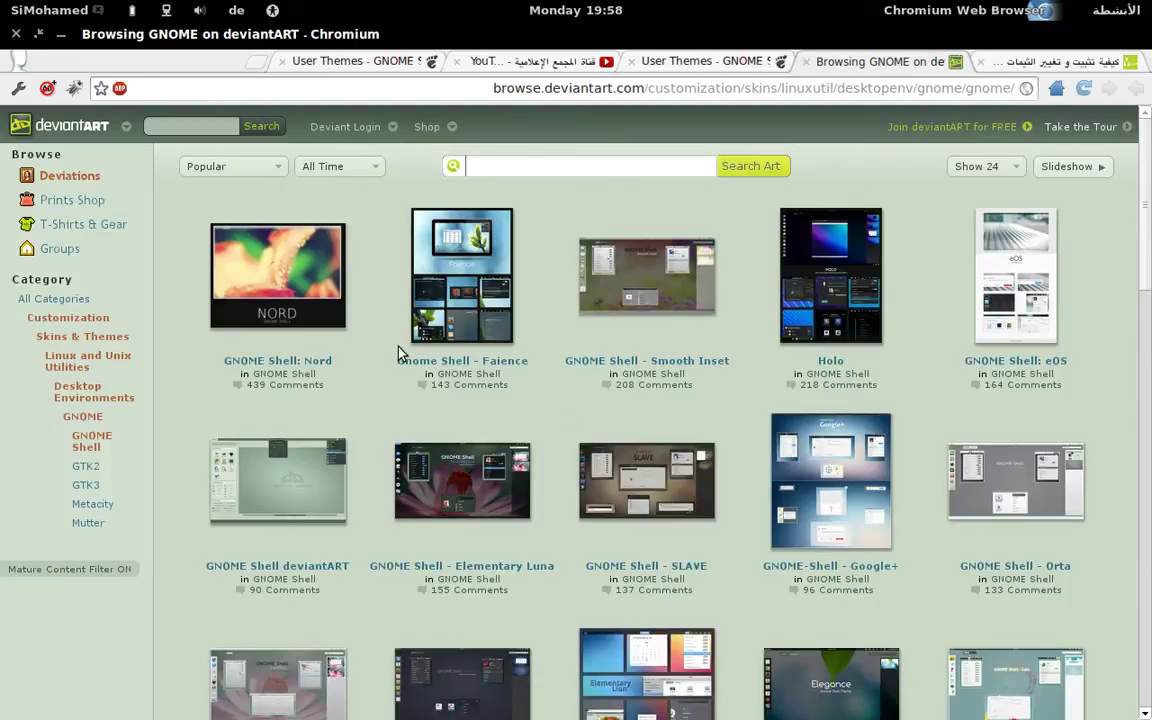
pyautogui.scroll(-2, 761, 527)
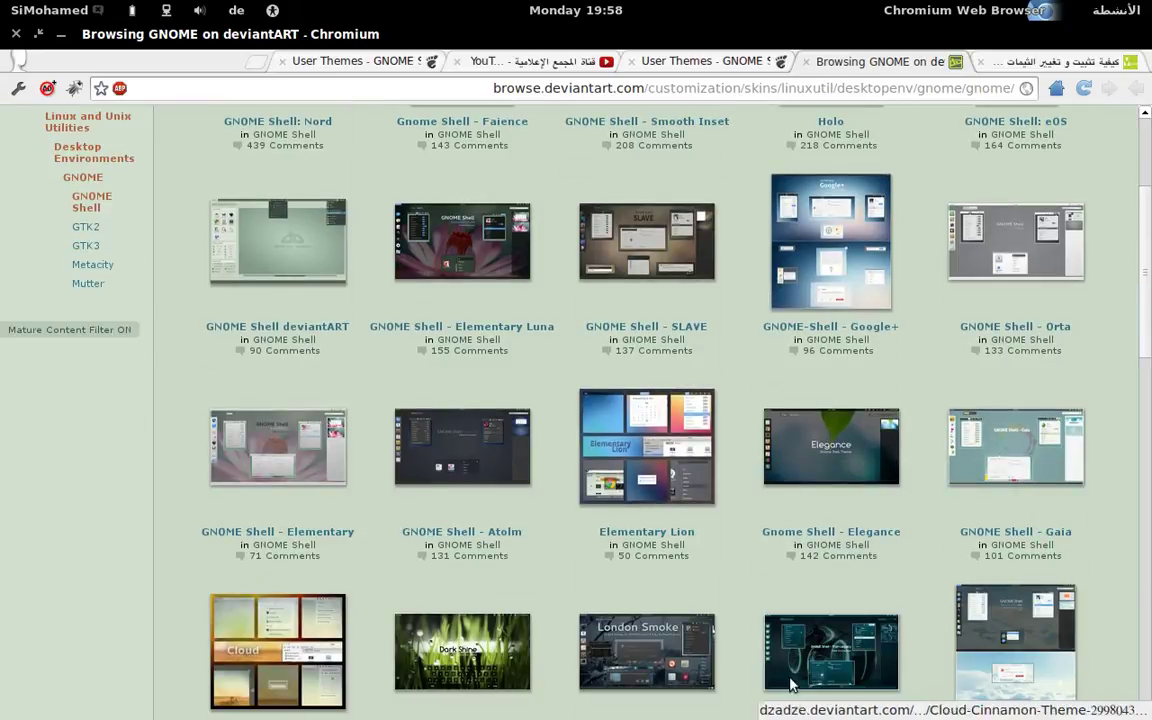
pyautogui.click(868, 327)
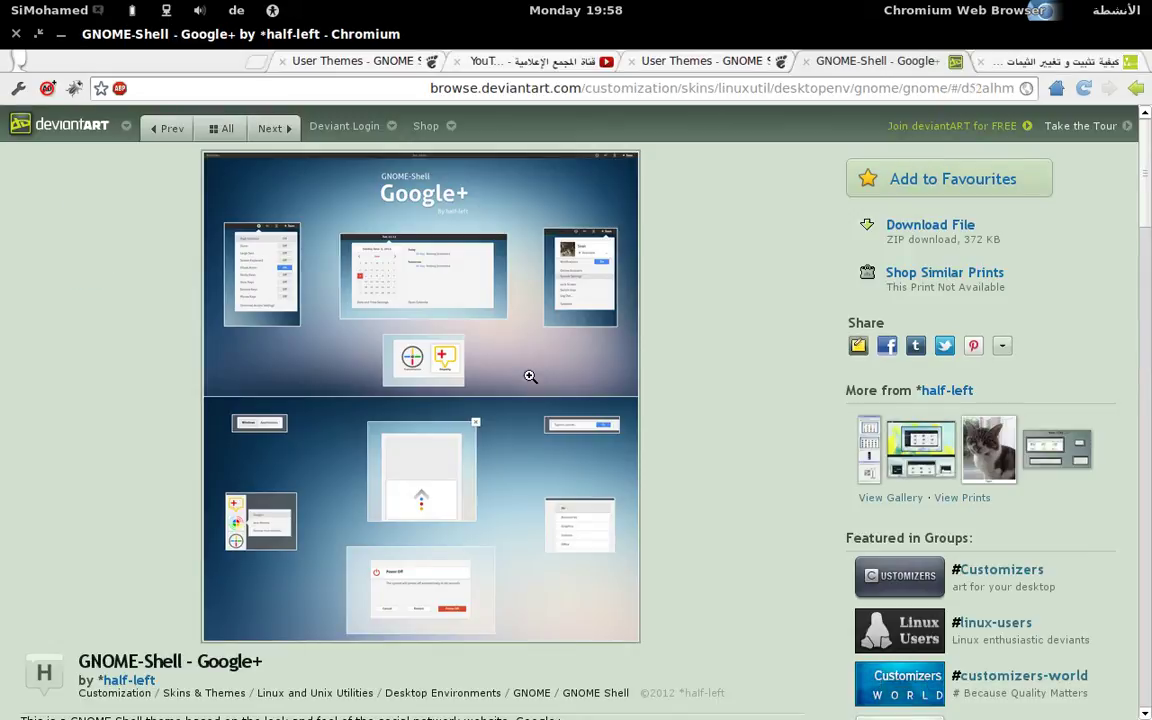
# Review the Google+ theme's preview and installation instructions, and download its ZIP file
pyautogui.scroll(-4, 973, 345)
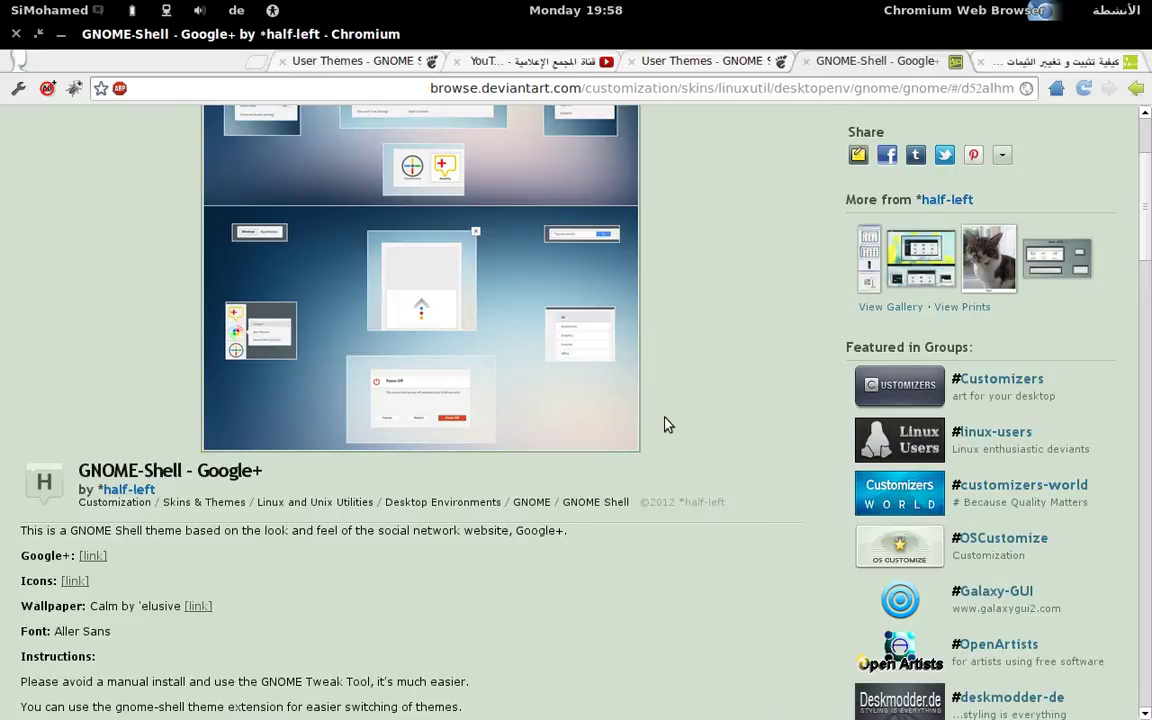
pyautogui.scroll(4, 940, 165)
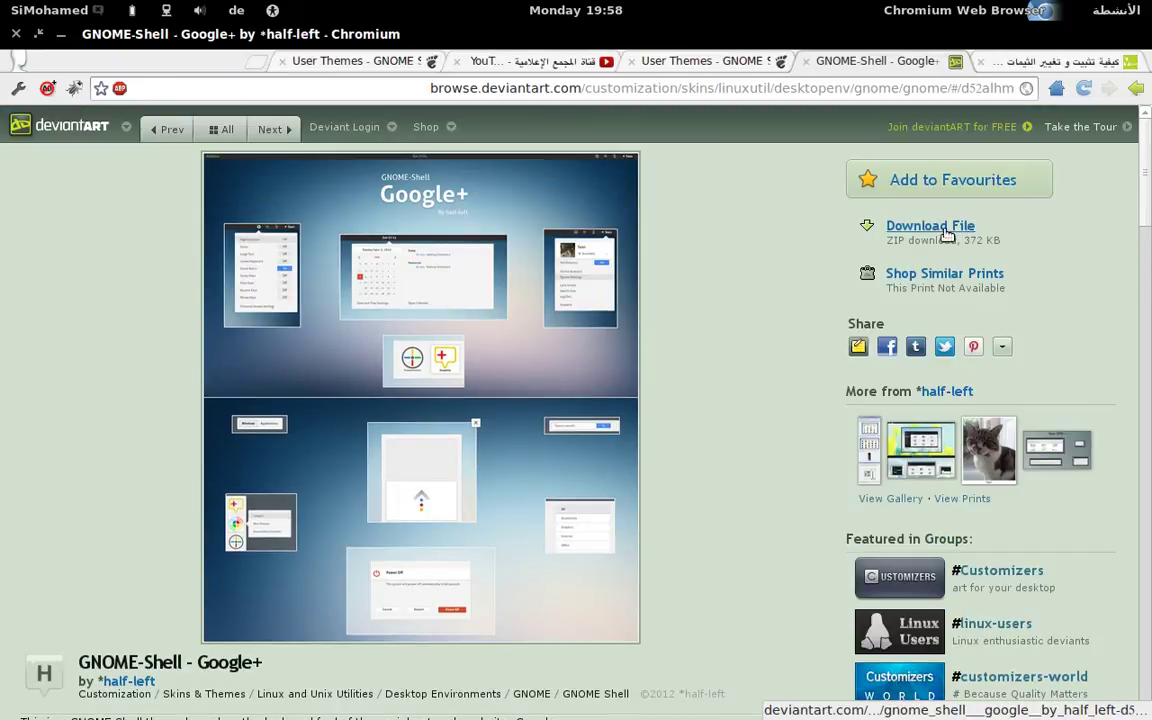
pyautogui.scroll(-5, 600, 450)
pyautogui.scroll(-2, 213, 509)
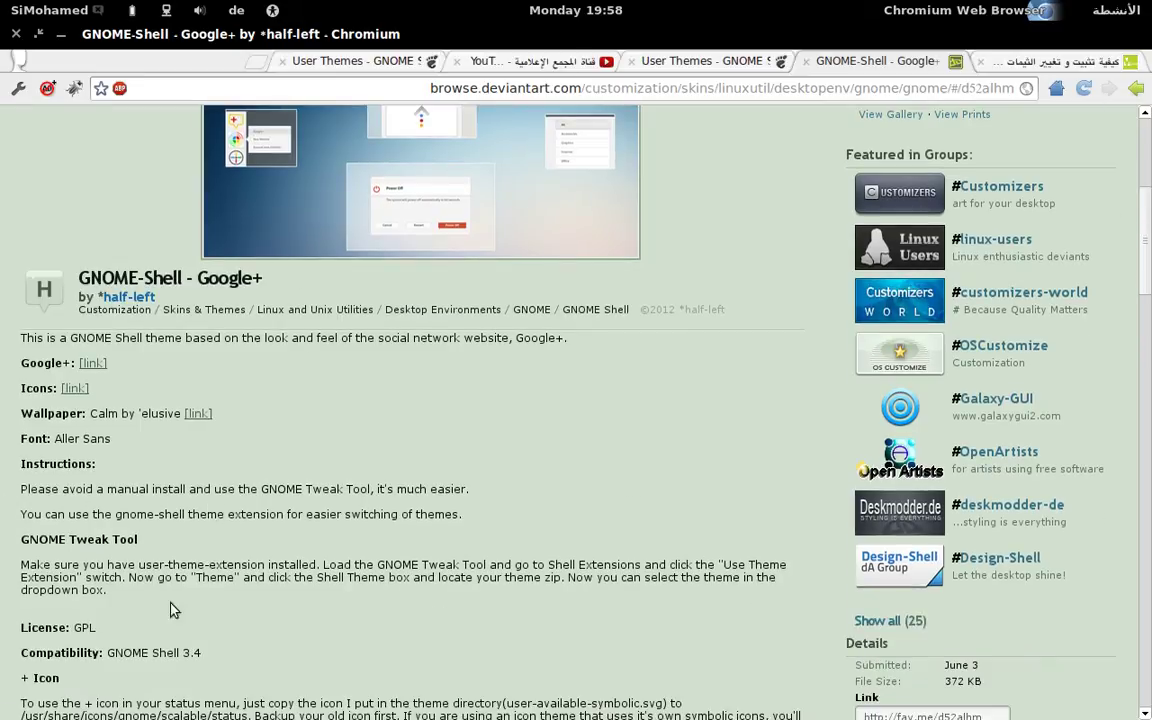
pyautogui.scroll(-2, 411, 432)
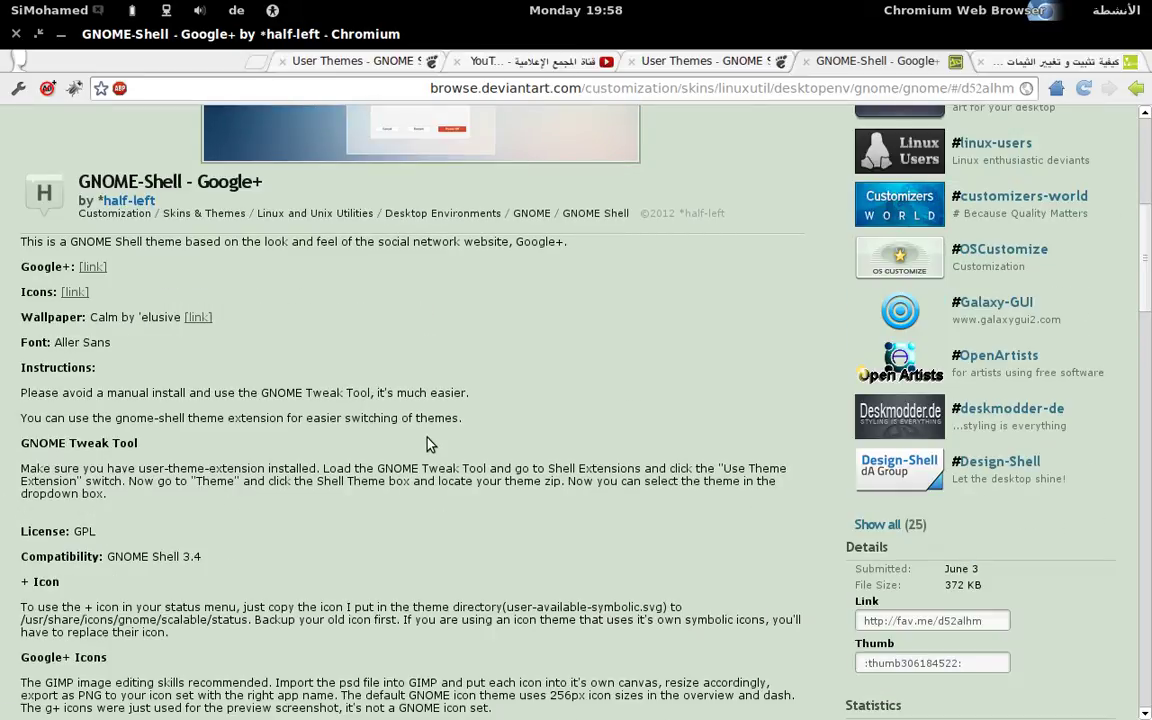
pyautogui.scroll(6, 427, 443)
pyautogui.scroll(-4, 368, 440)
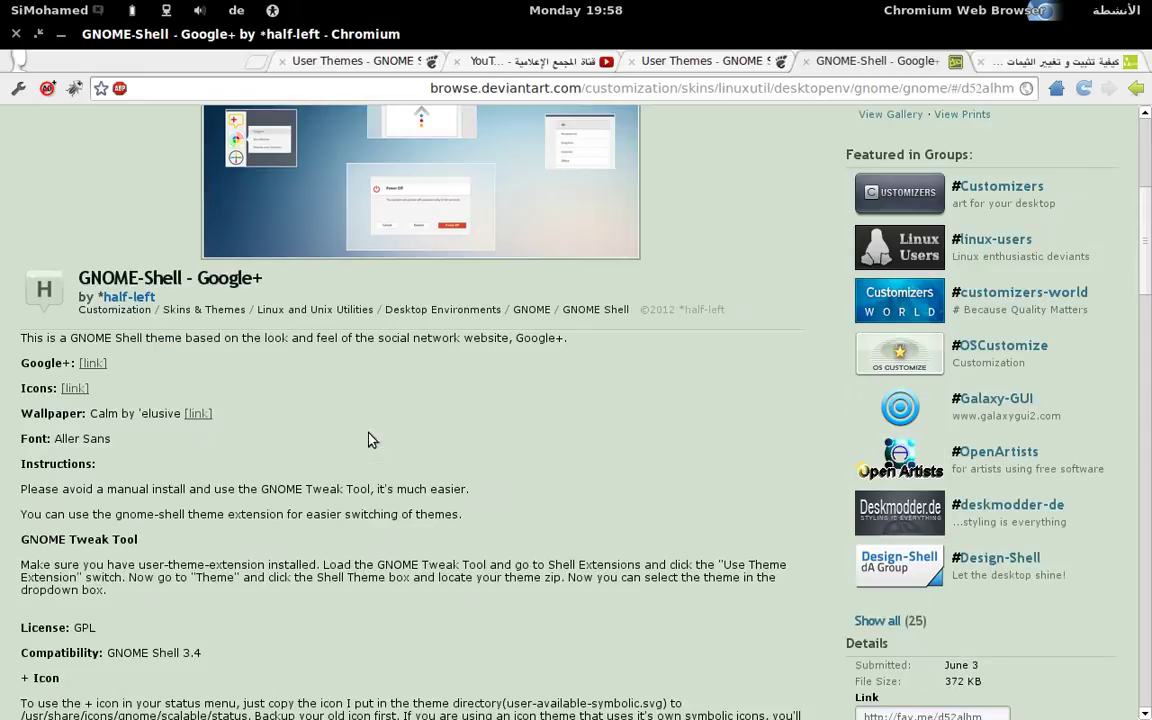
pyautogui.scroll(-5, 368, 440)
pyautogui.scroll(13, 247, 522)
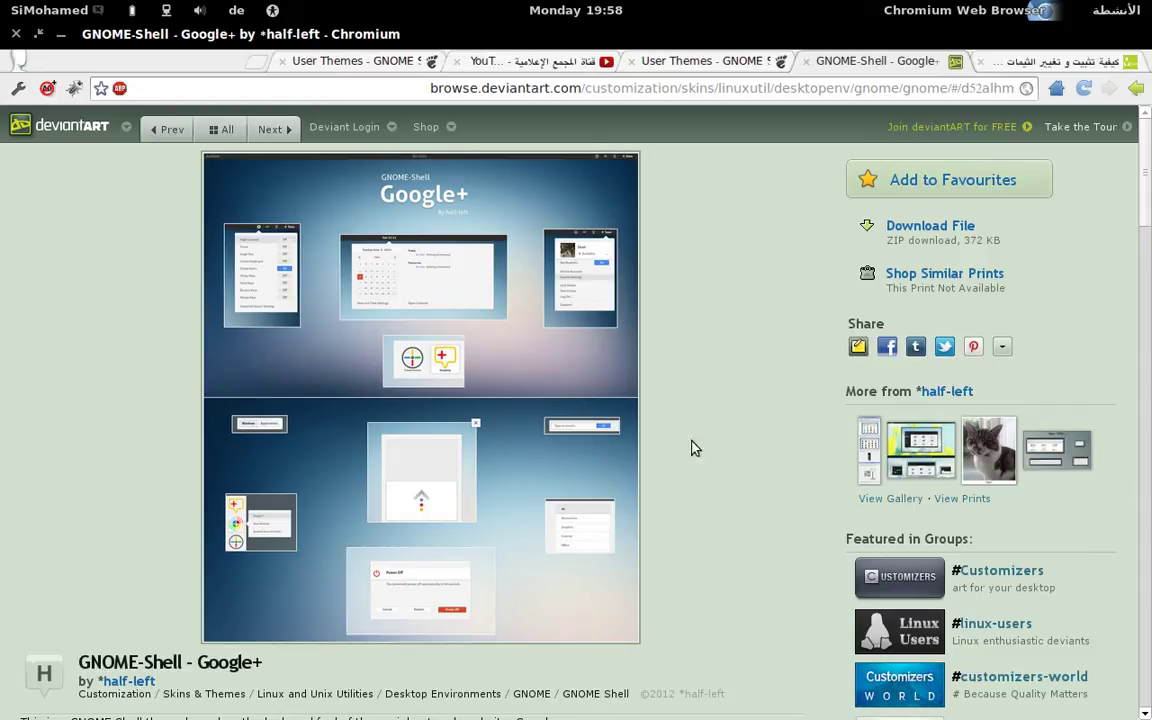
pyautogui.click(926, 230)
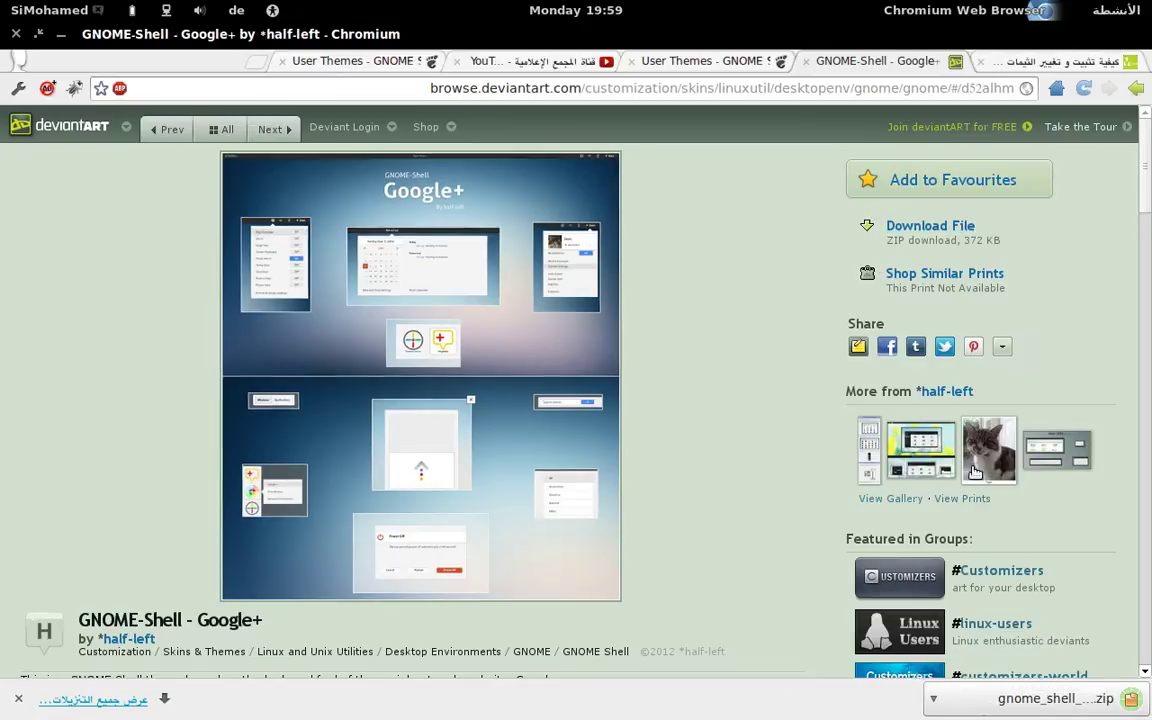
# Switch to the file manager and open the Downloads folder inside the home folder
pyautogui.moveTo(1150, 2)
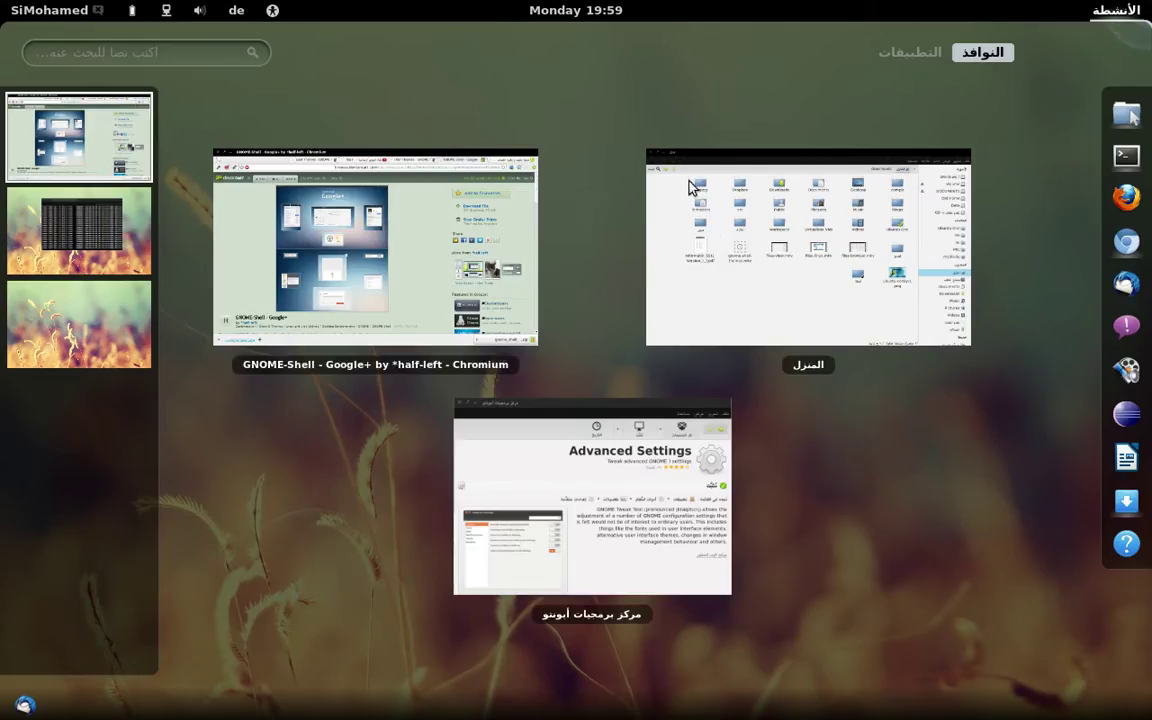
pyautogui.click(419, 288)
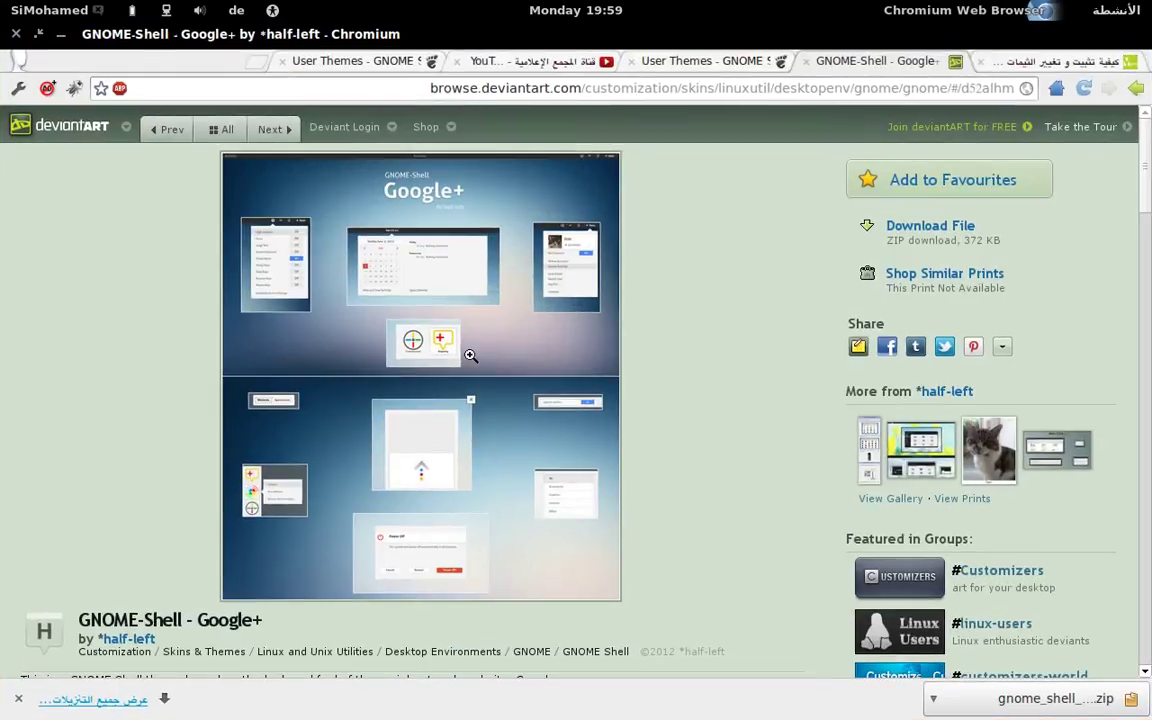
pyautogui.moveTo(1150, 2)
pyautogui.click(790, 237)
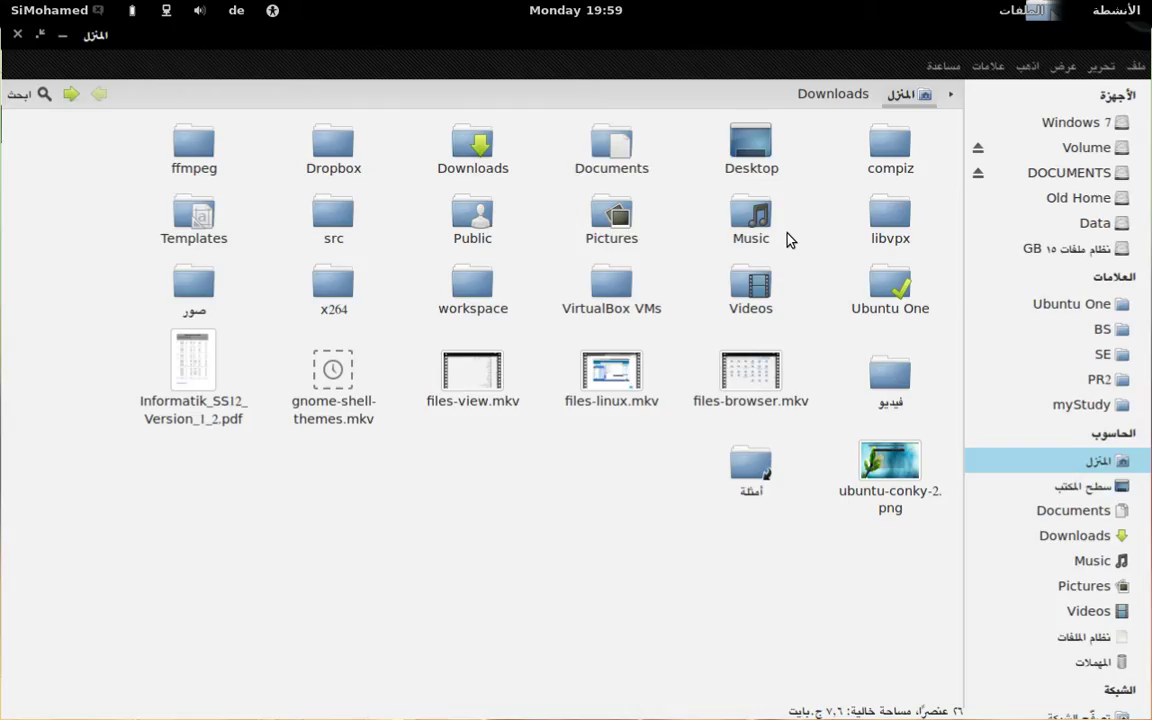
pyautogui.click(470, 147)
pyautogui.doubleClick(470, 147)
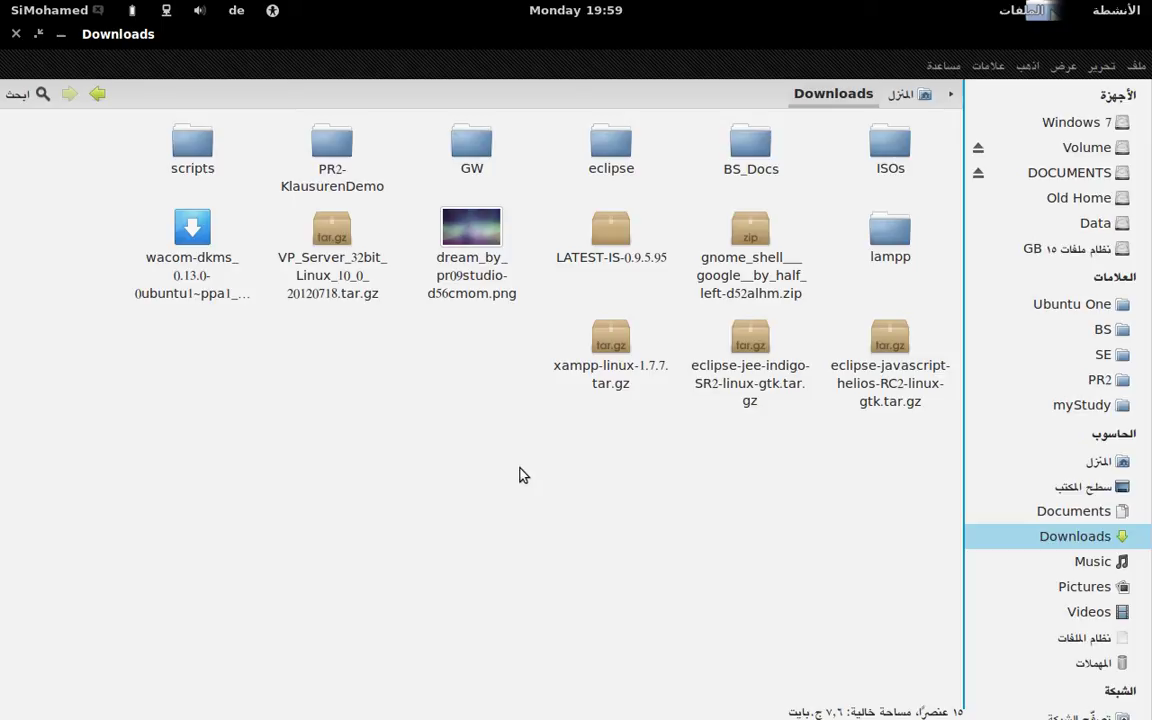
# Extract the downloaded GNOME Shell Google+ theme ZIP directly into the Downloads folder
pyautogui.click(753, 236)
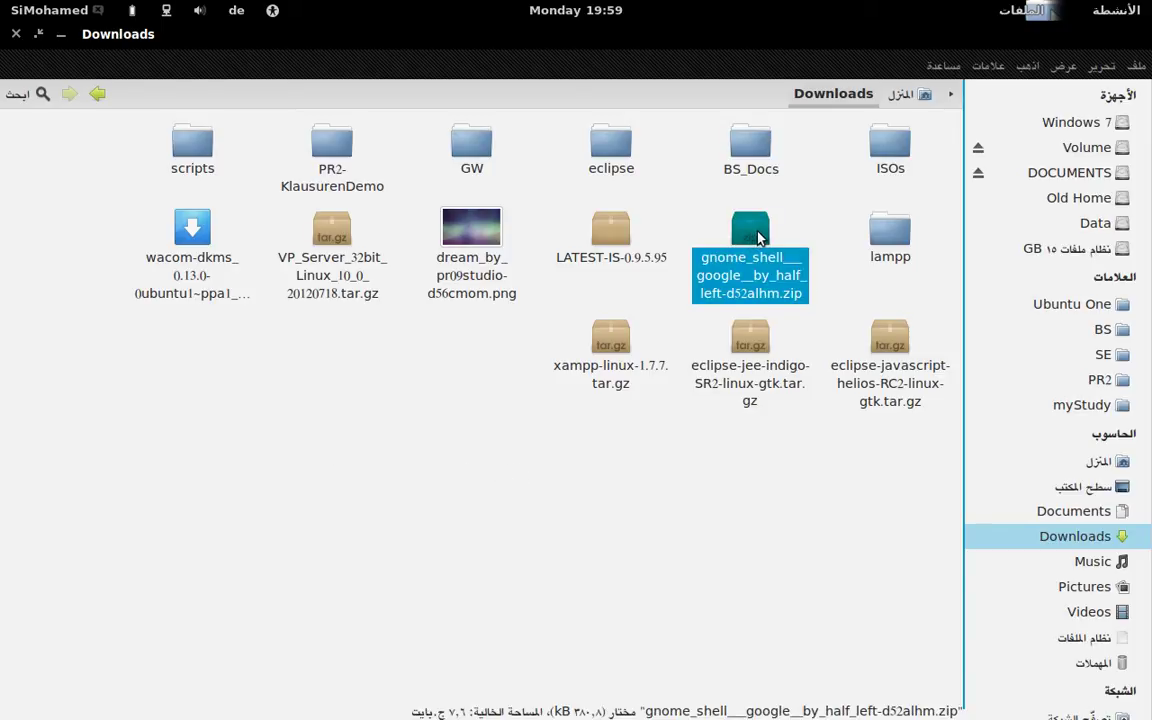
pyautogui.rightClick(753, 234)
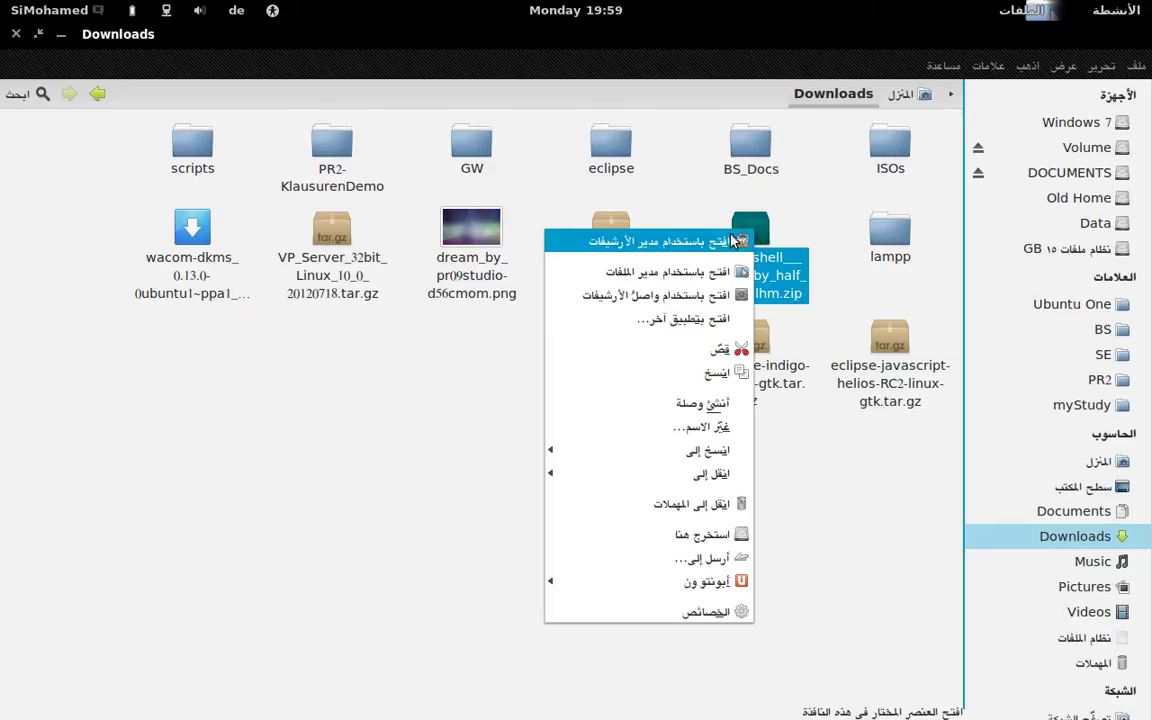
pyautogui.click(659, 540)
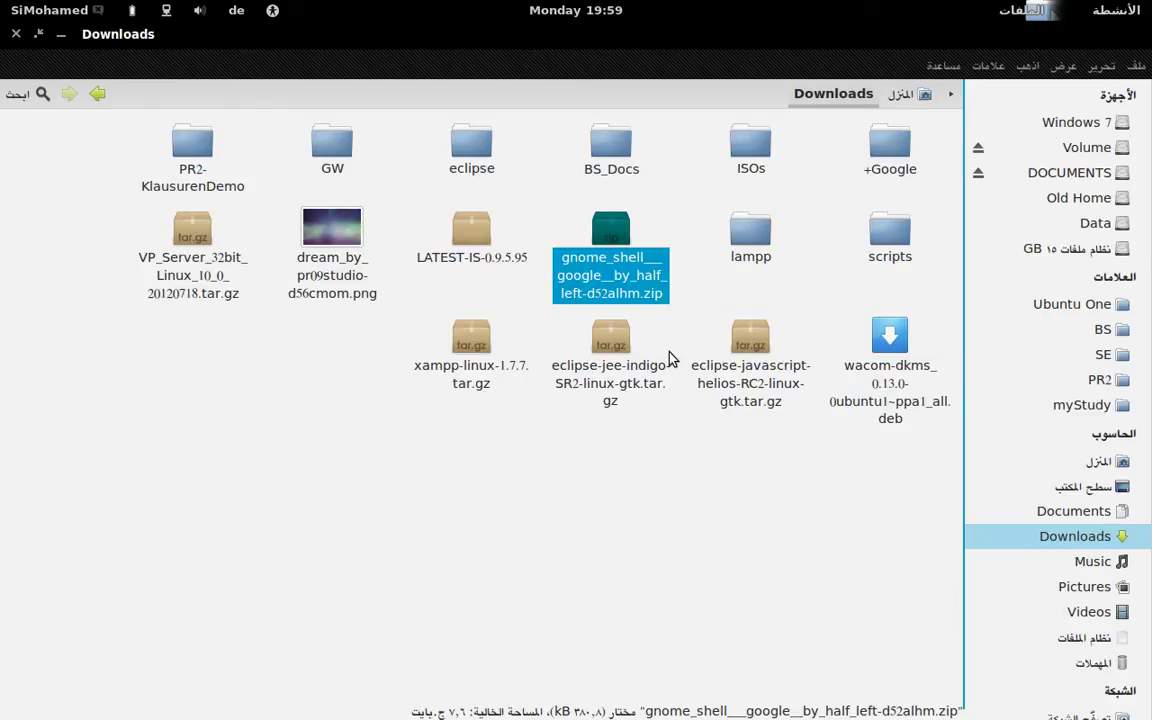
# Look inside the extracted Google+ folder for its gnome-shell subfolder and return to Downloads
pyautogui.click(916, 150)
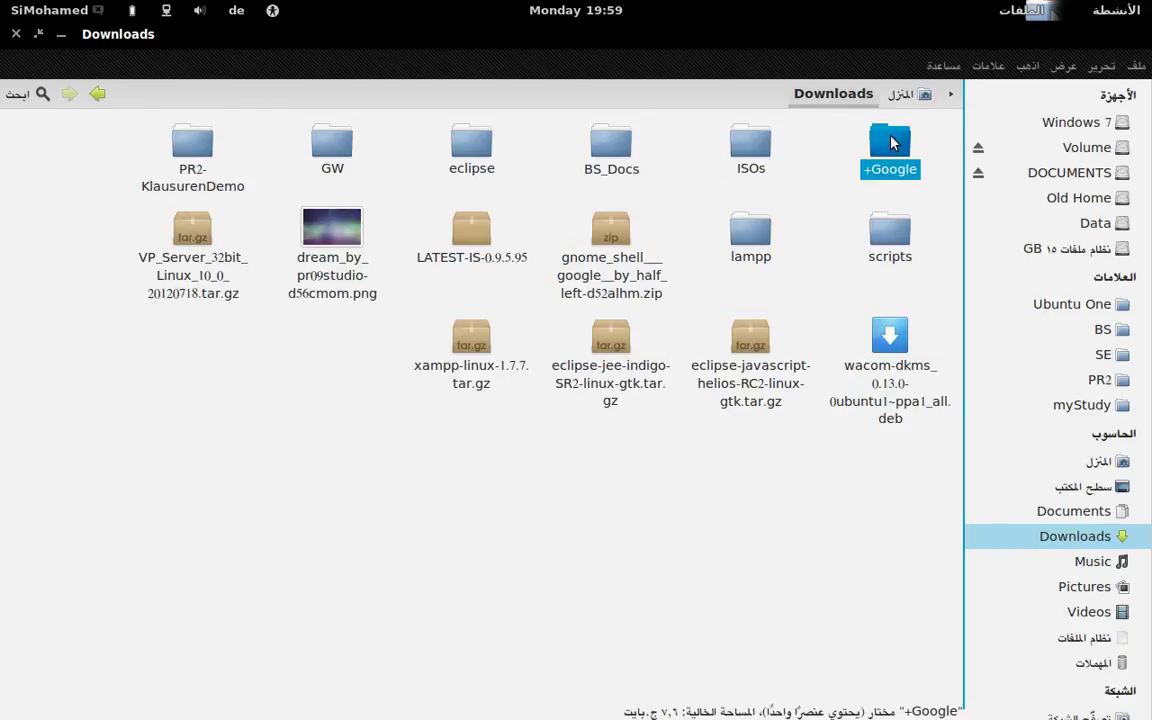
pyautogui.doubleClick(900, 146)
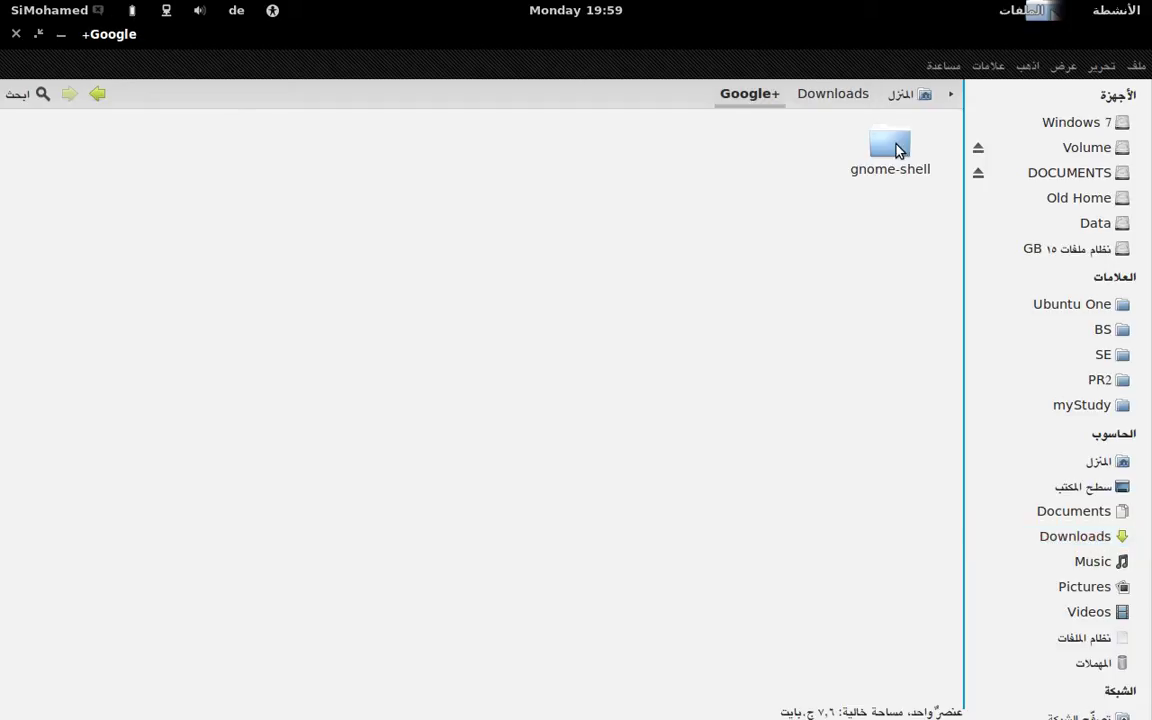
pyautogui.click(897, 148)
pyautogui.click(832, 93)
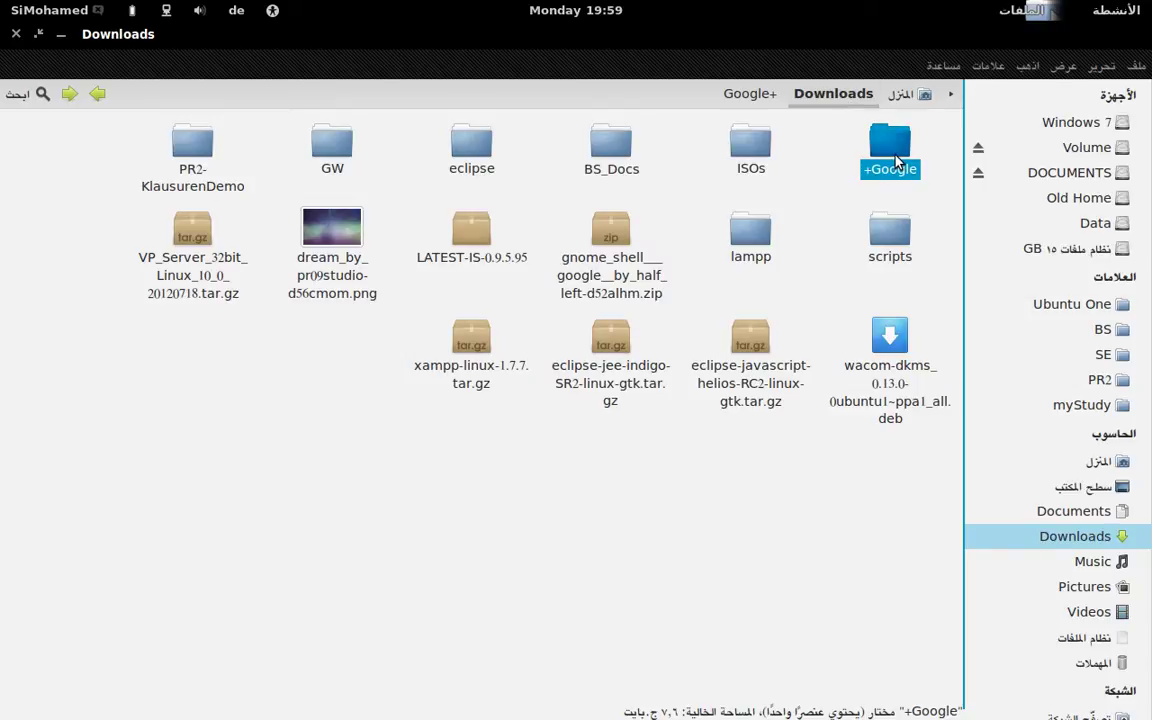
# Go to the home folder and show its hidden files
pyautogui.click(906, 94)
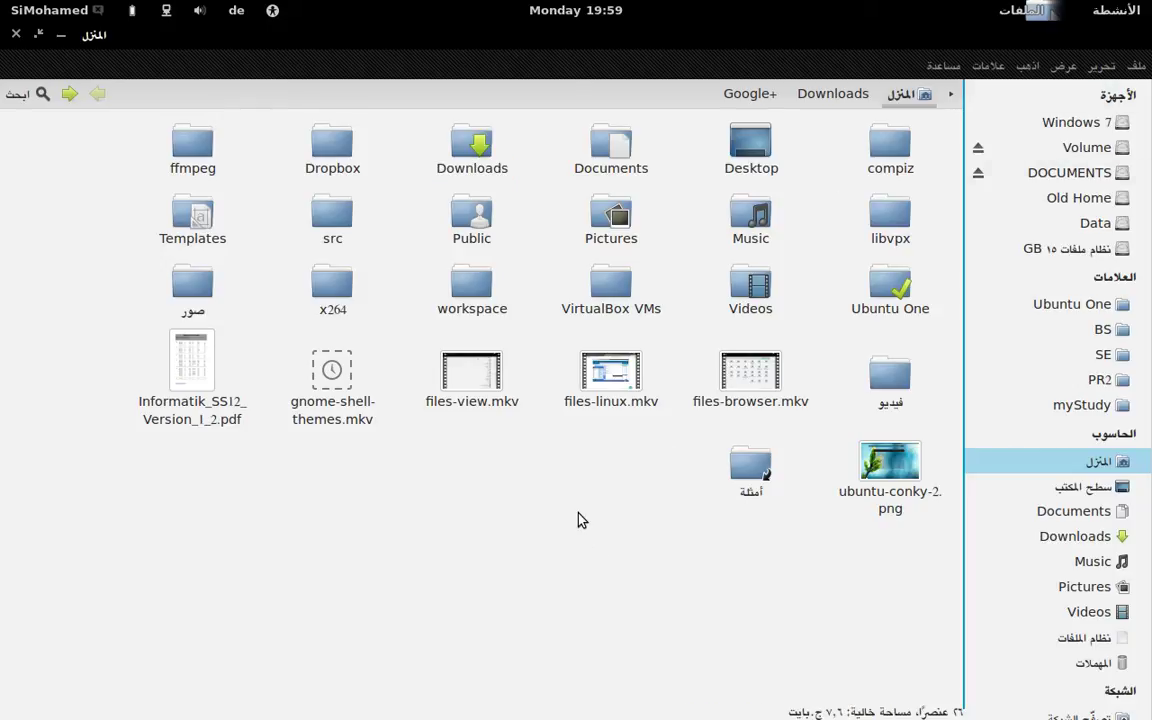
pyautogui.hotkey('ctrl', '2')
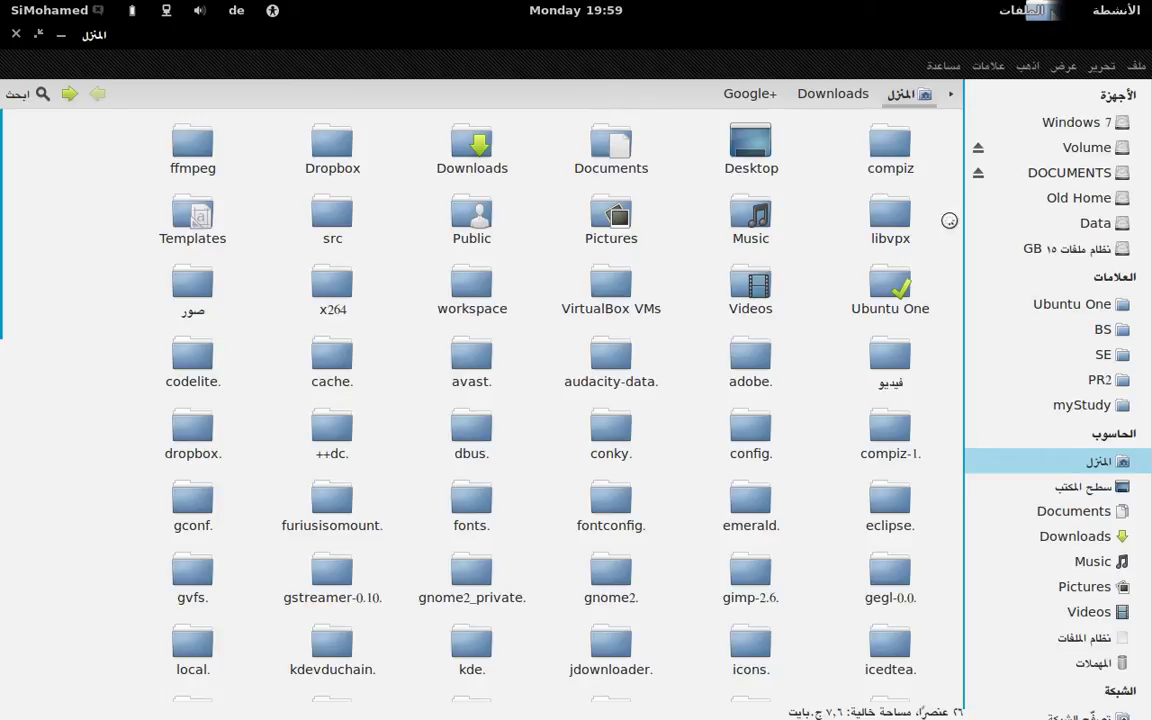
pyautogui.click(1065, 66)
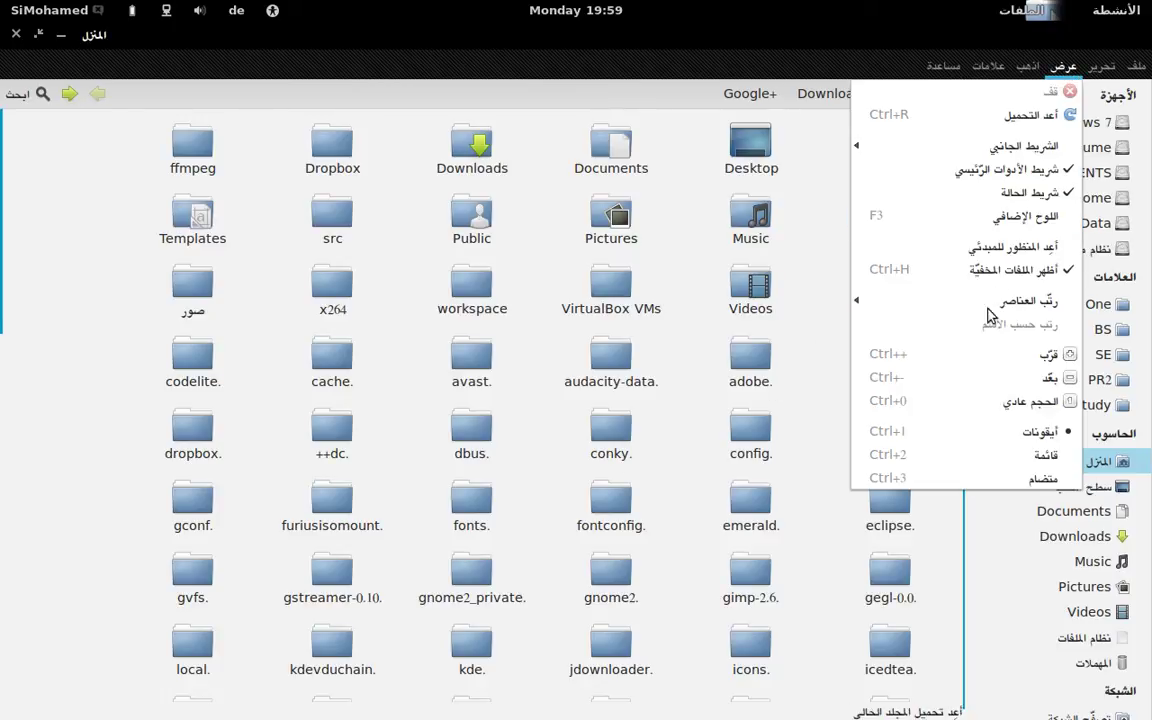
# Open the hidden .themes folder inside the home folder
pyautogui.click(533, 399)
pyautogui.scroll(-10, 533, 399)
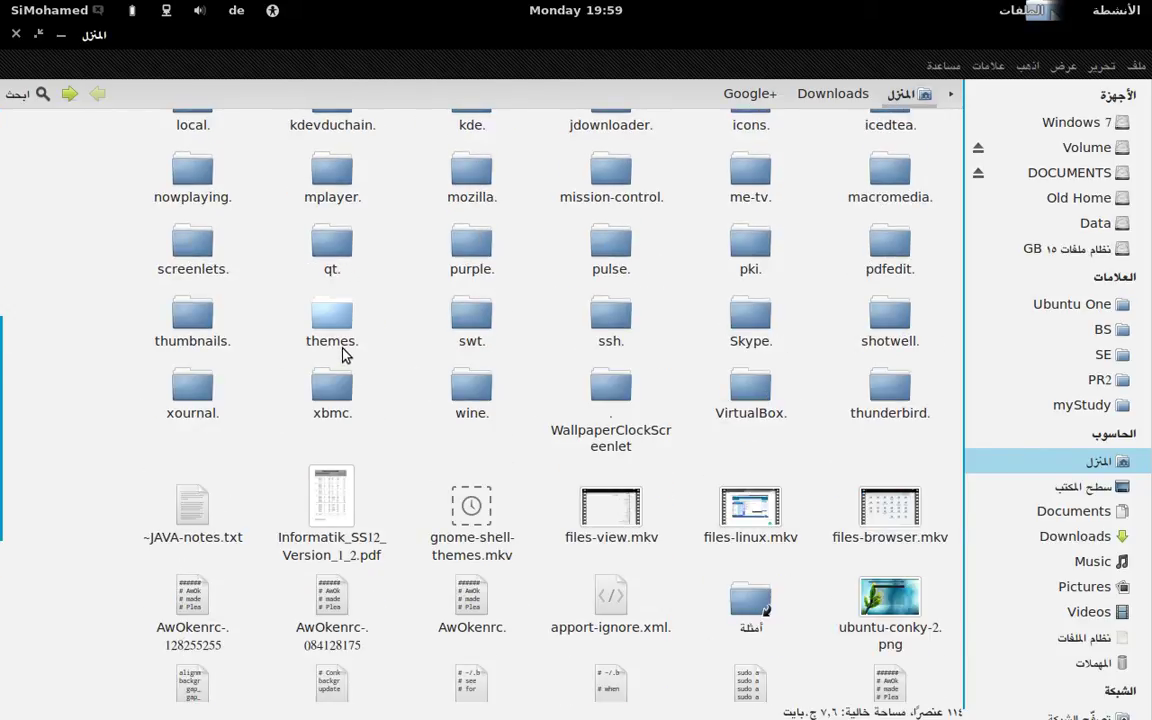
pyautogui.scroll(1, 357, 348)
pyautogui.doubleClick(328, 378)
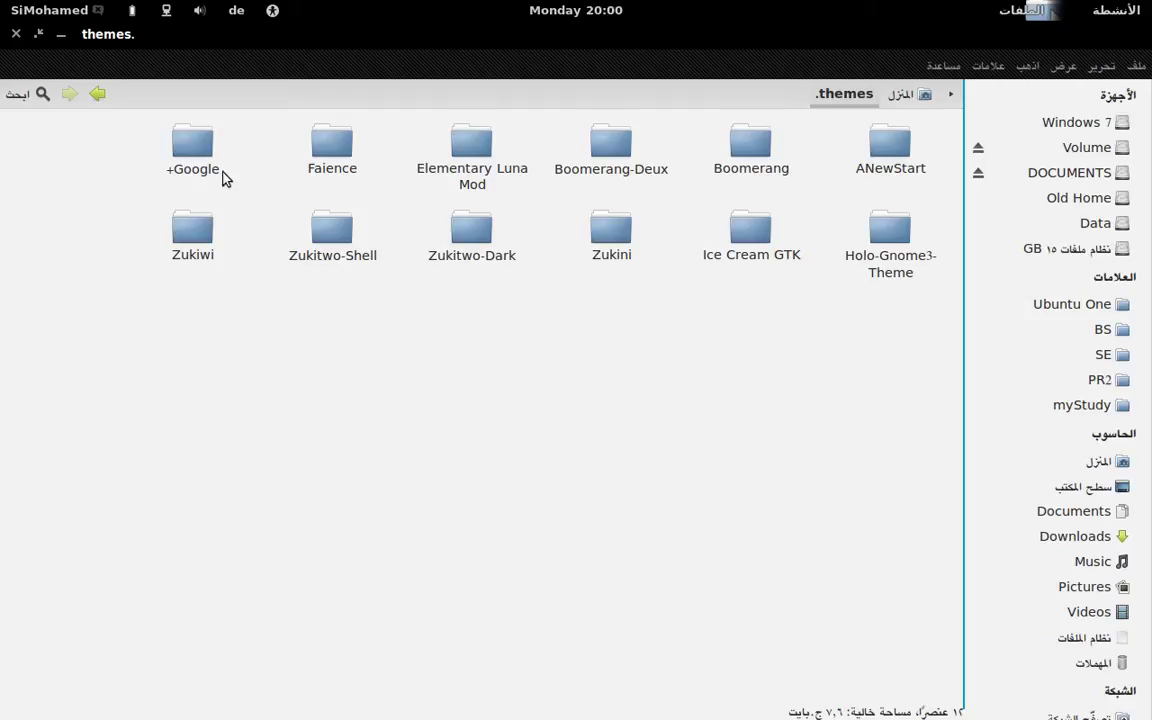
# Check the .themes folder for the Google+ theme folder
pyautogui.click(192, 143)
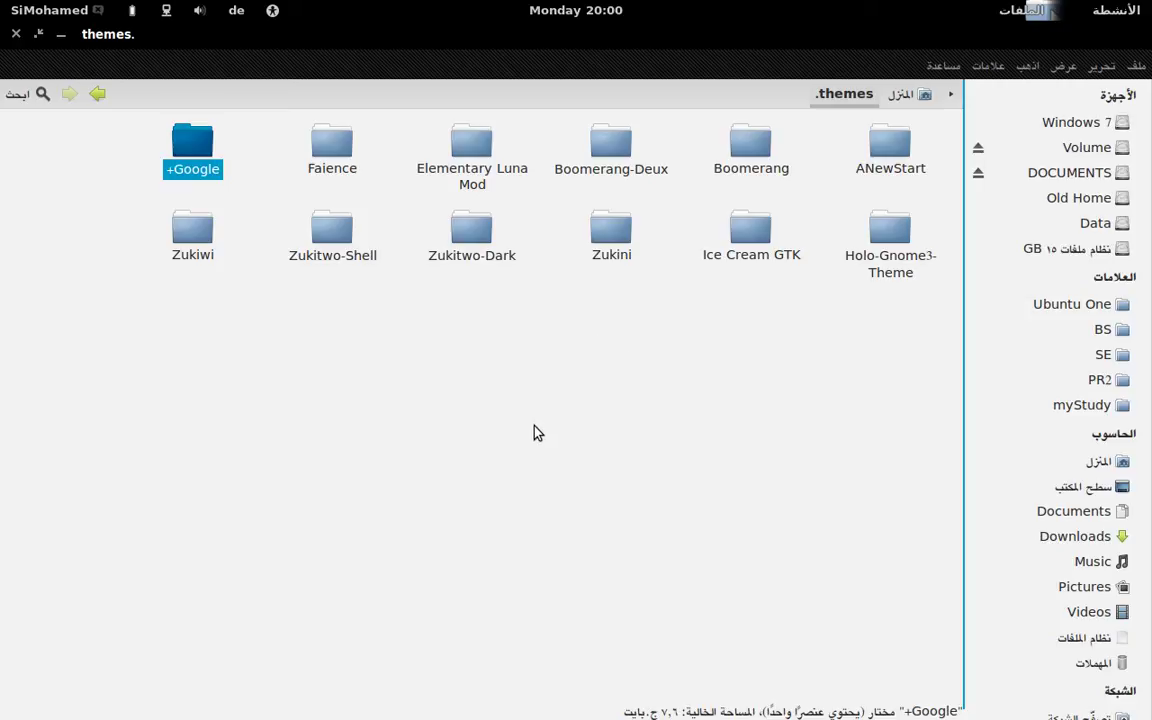
pyautogui.rightClick(535, 432)
pyautogui.click(193, 160)
pyautogui.click(176, 142)
pyautogui.click(562, 437)
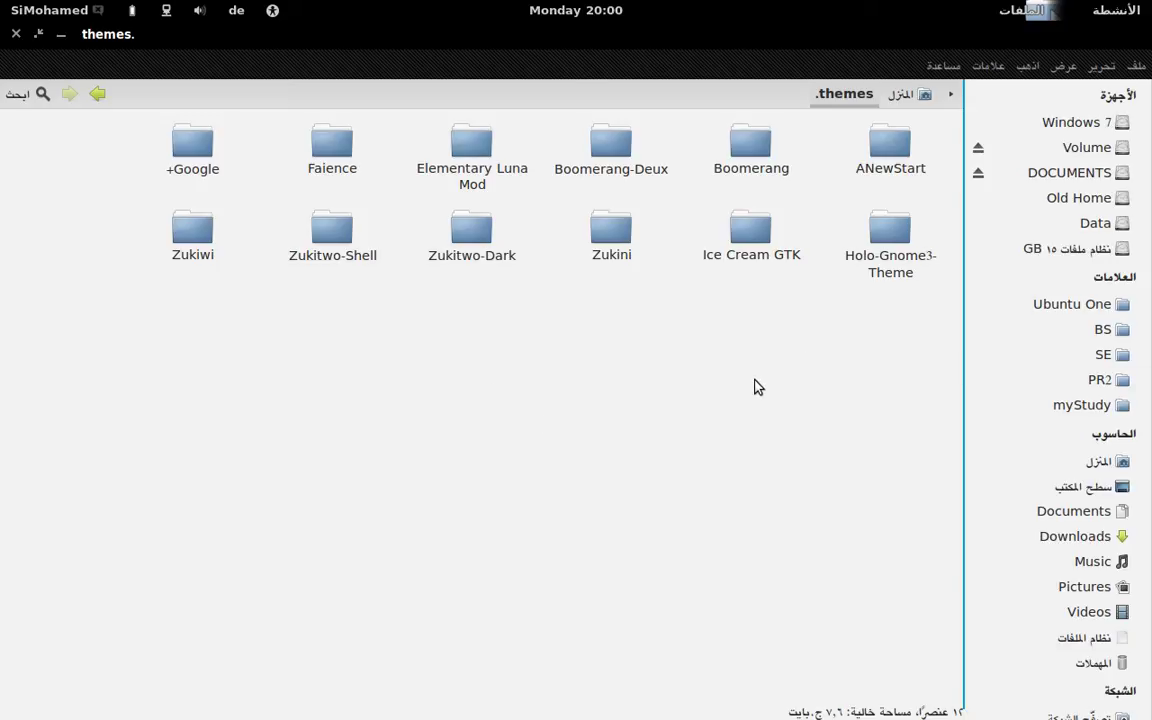
# Minimize the open windows, then find Advanced Settings by searching for "adv" and open its theme (السِمة) section
pyautogui.click(61, 38)
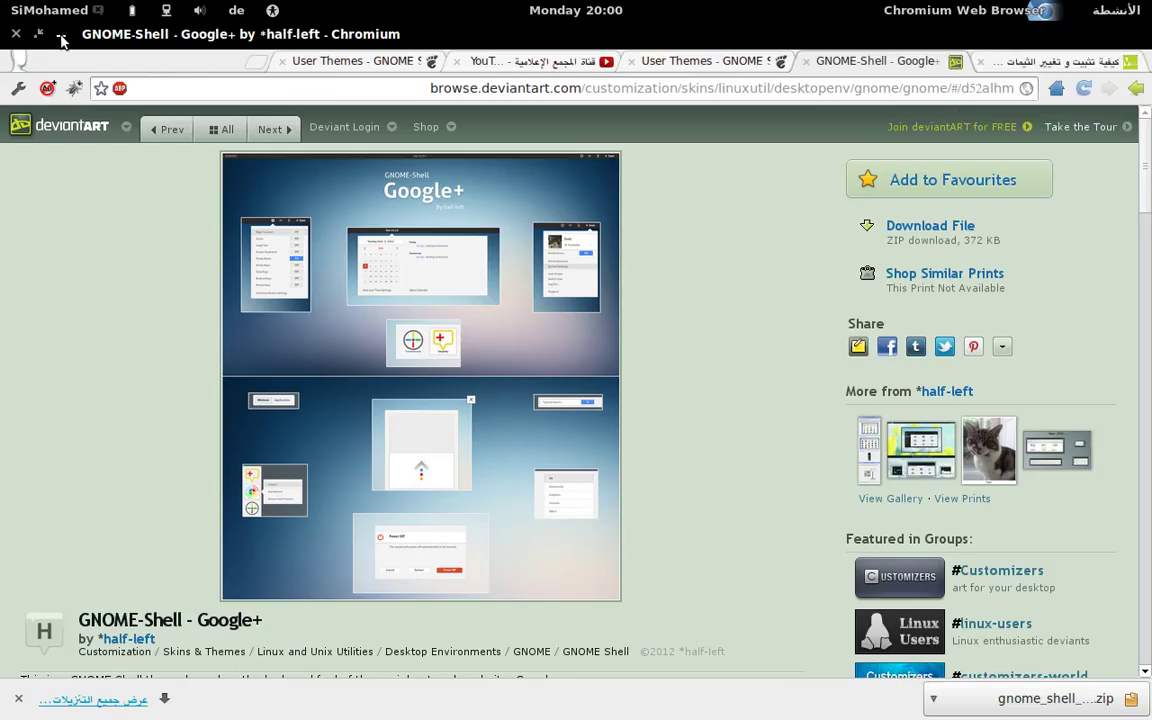
pyautogui.click(61, 38)
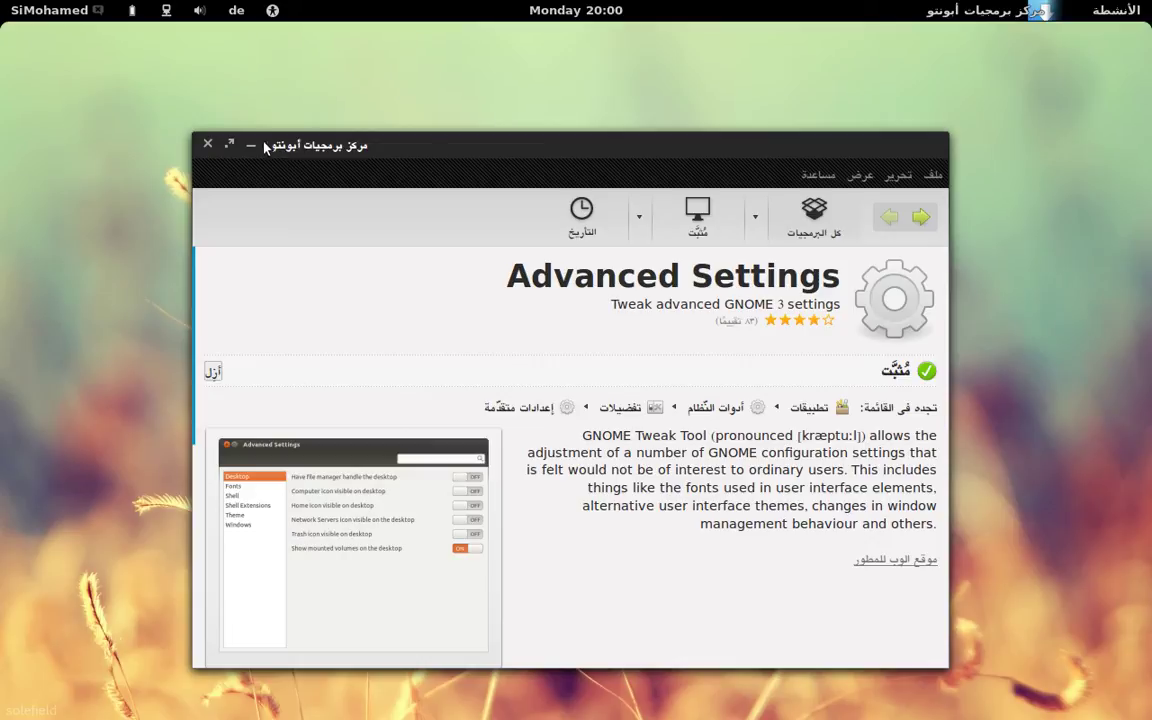
pyautogui.press('super')
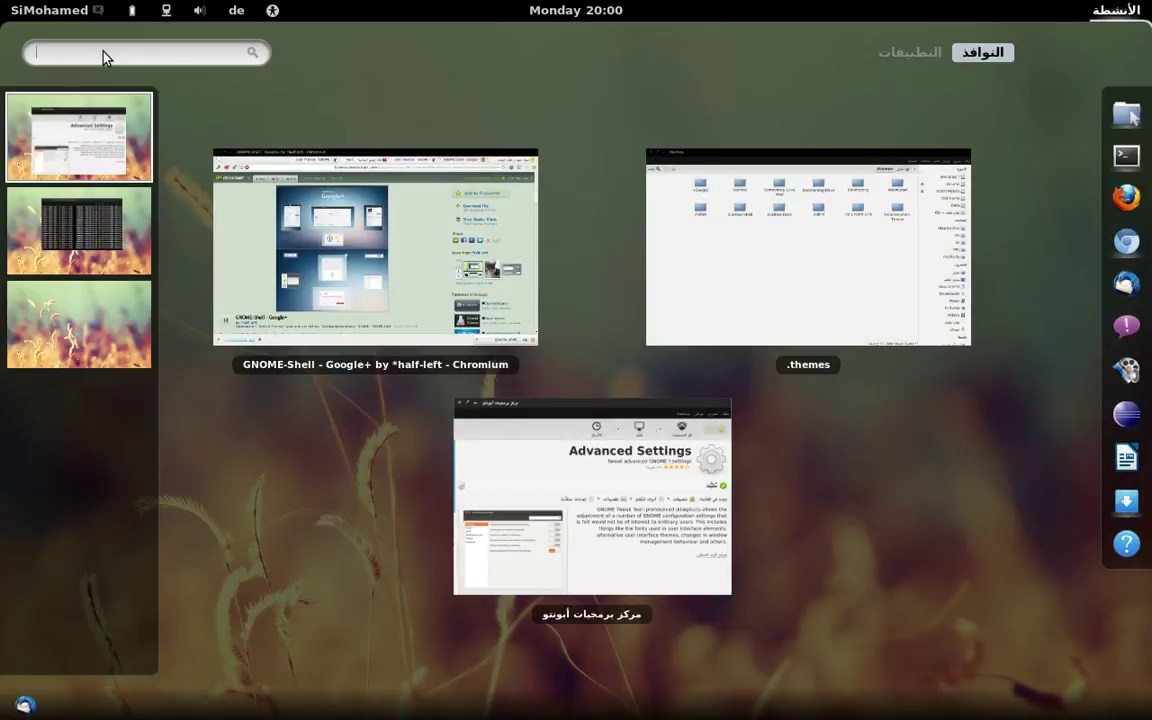
pyautogui.write('adv')
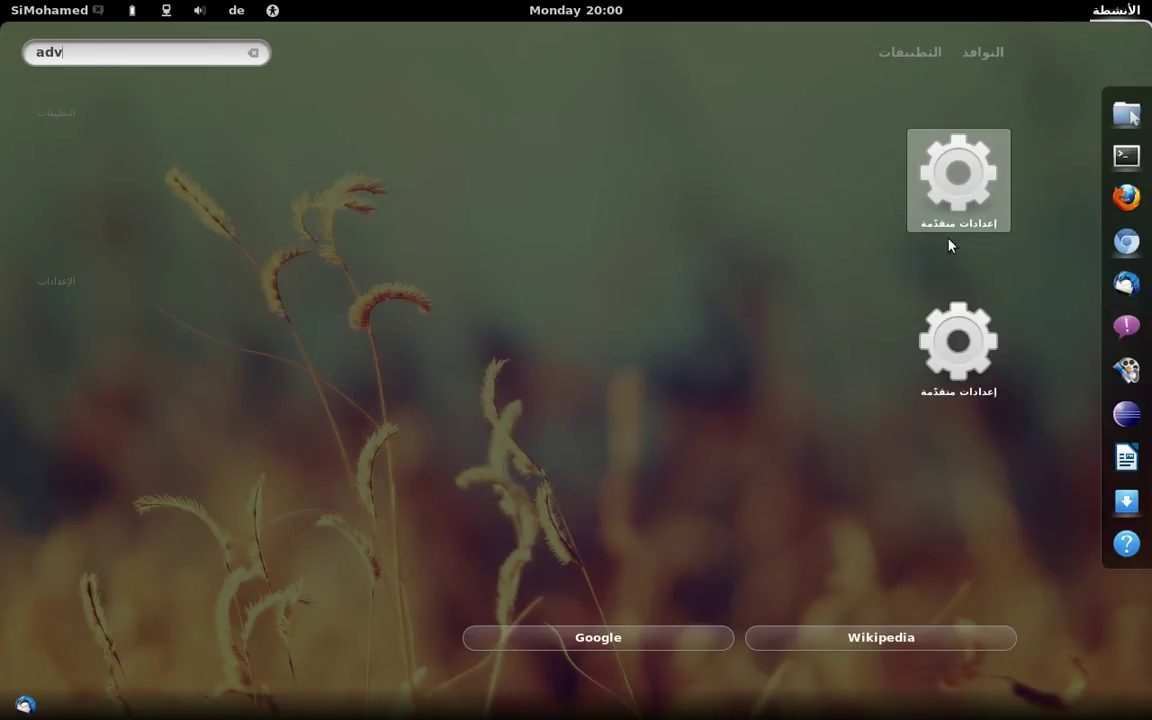
pyautogui.click(950, 177)
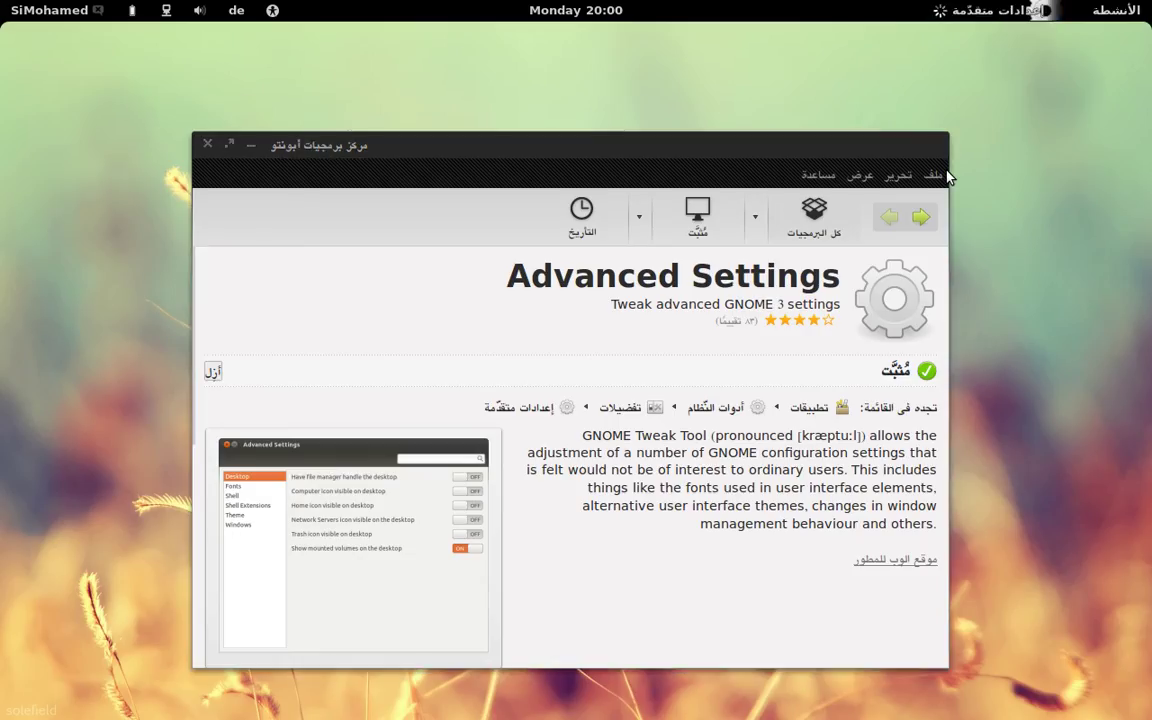
pyautogui.click(249, 147)
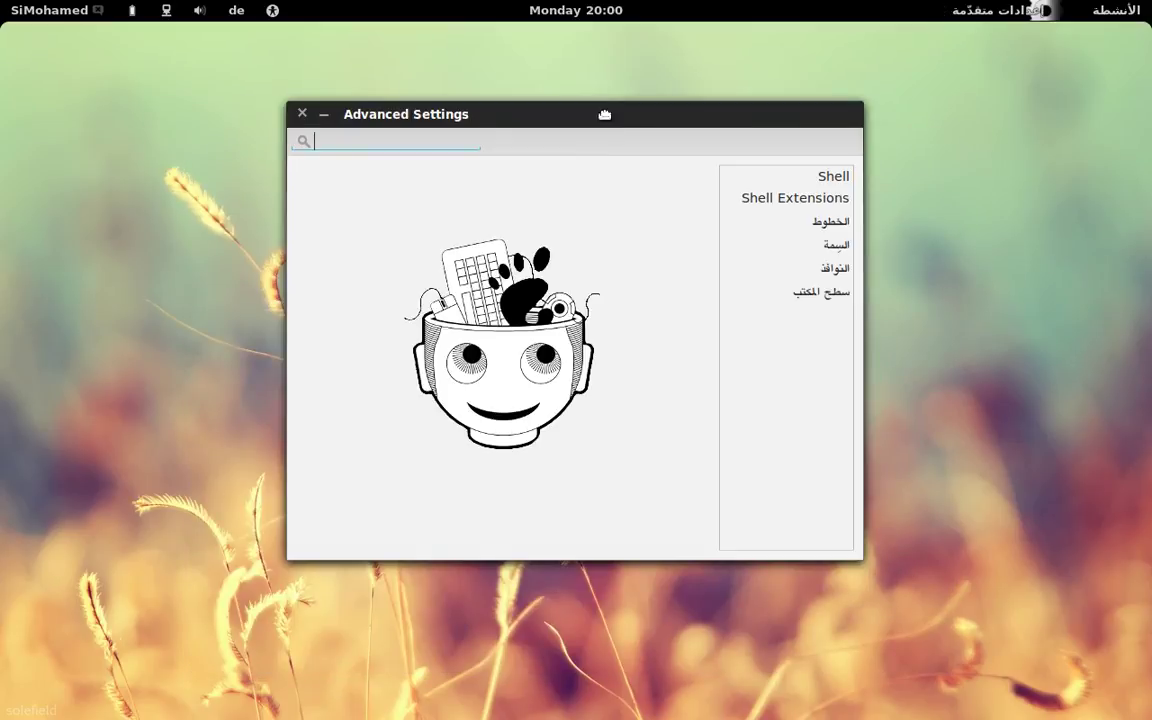
pyautogui.moveTo(607, 118); pyautogui.dragTo(601, 134)
pyautogui.click(829, 266)
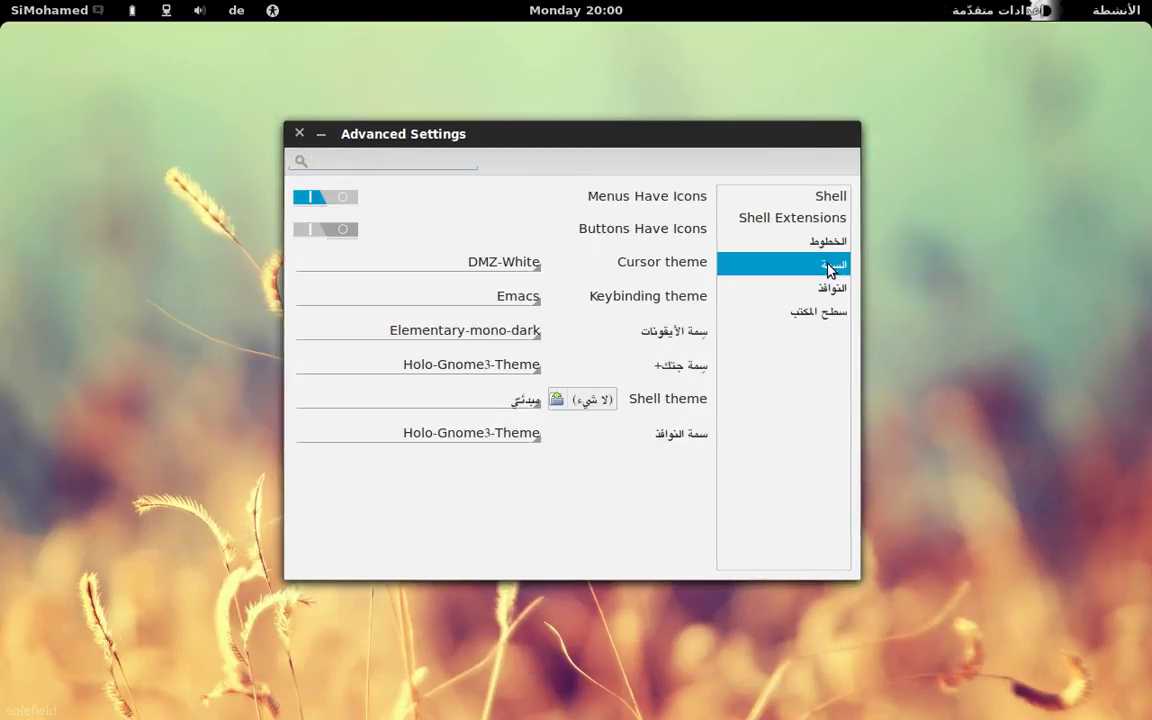
# Examine the windows overview and application grid in the default shell theme, and bring up the .themes folder window
pyautogui.moveTo(1150, 1)
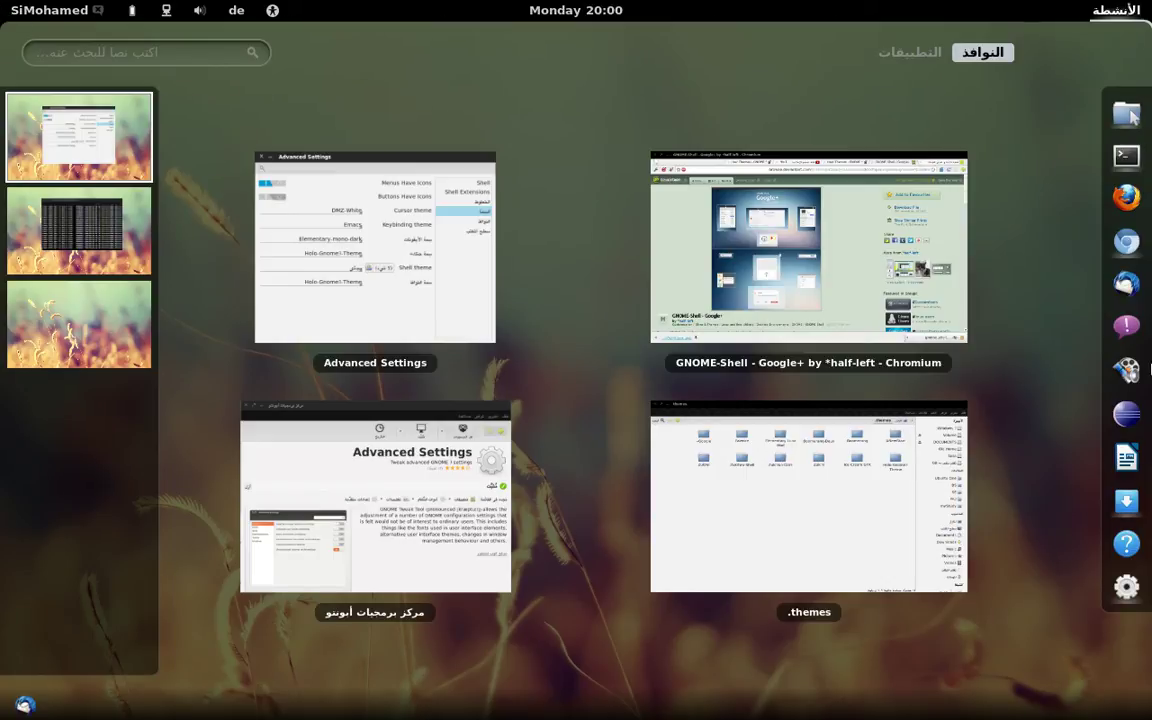
pyautogui.moveTo(255, 295)
pyautogui.click(912, 56)
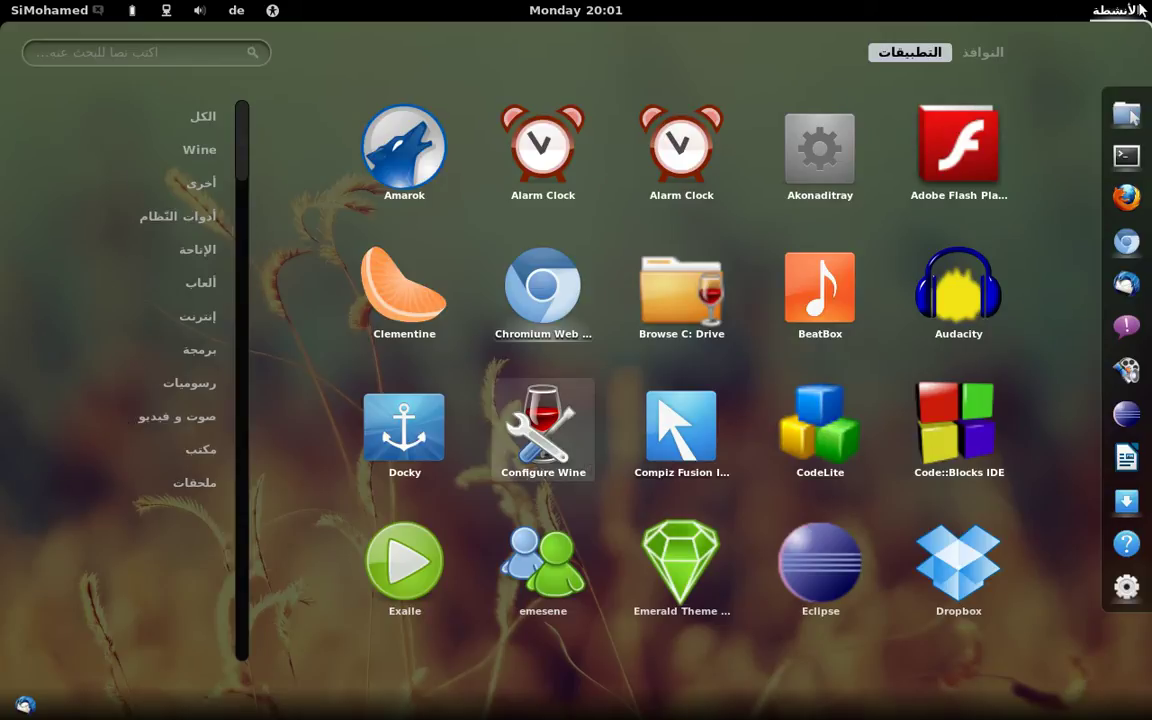
pyautogui.press('Escape')
pyautogui.press('super')
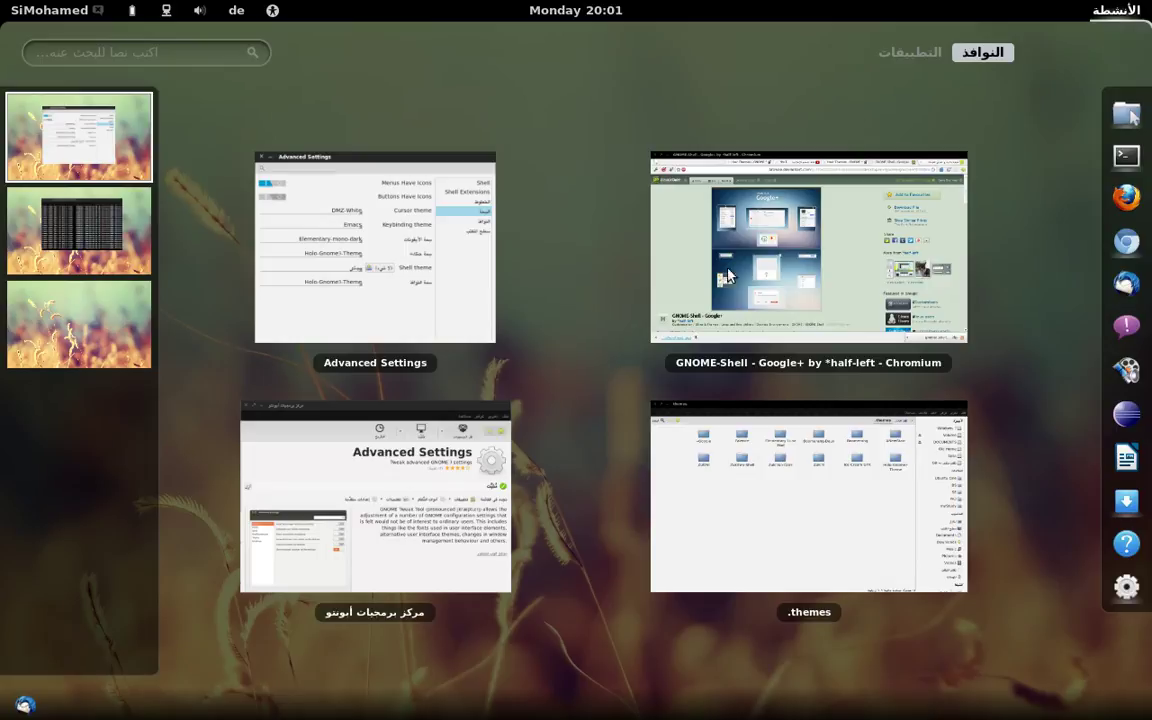
pyautogui.click(757, 488)
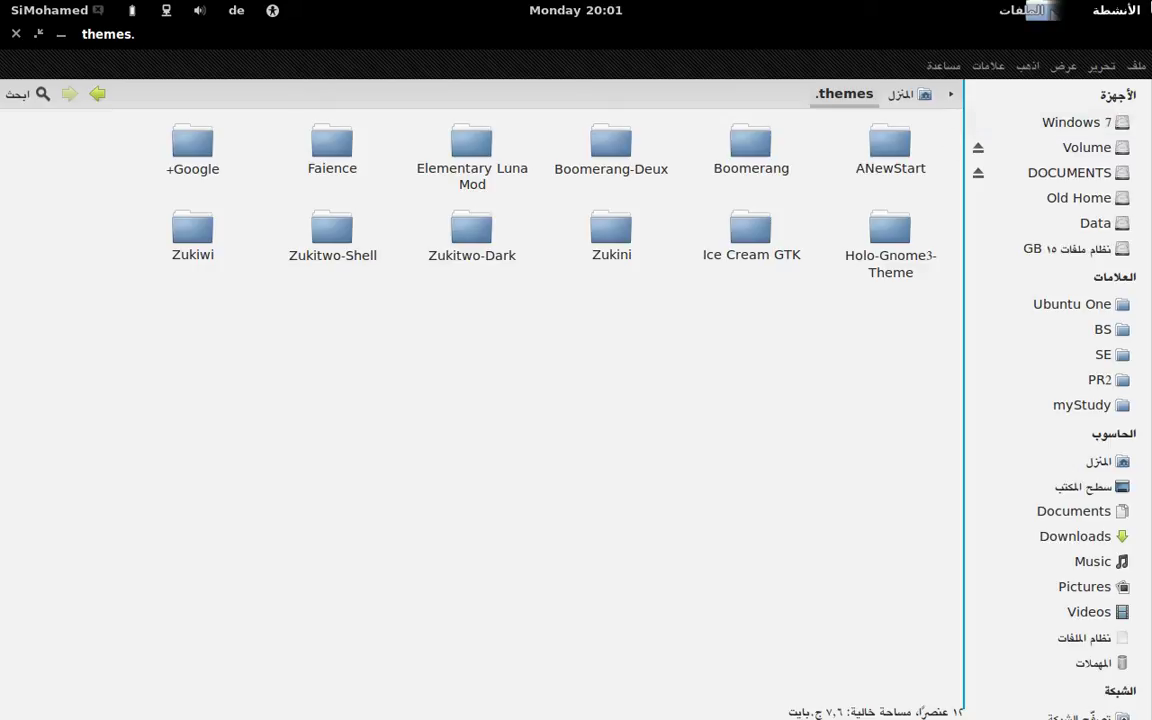
# Return to Advanced Settings and set the Shell theme to Google+
pyautogui.press('super')
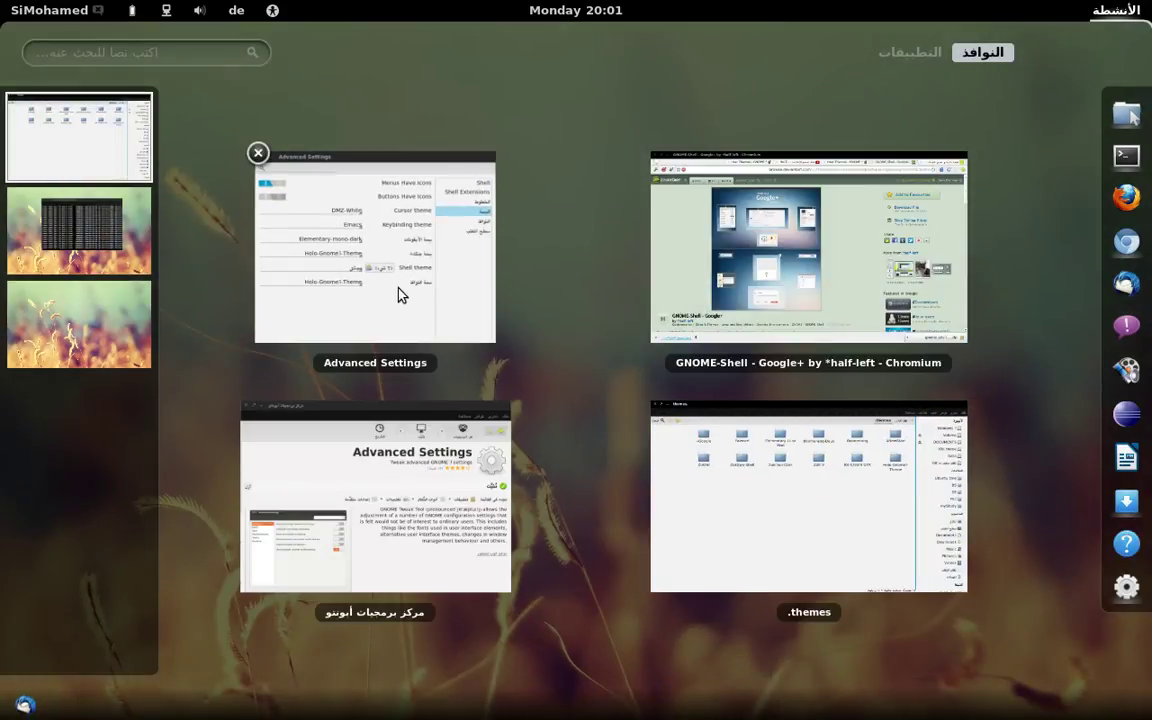
pyautogui.click(398, 293)
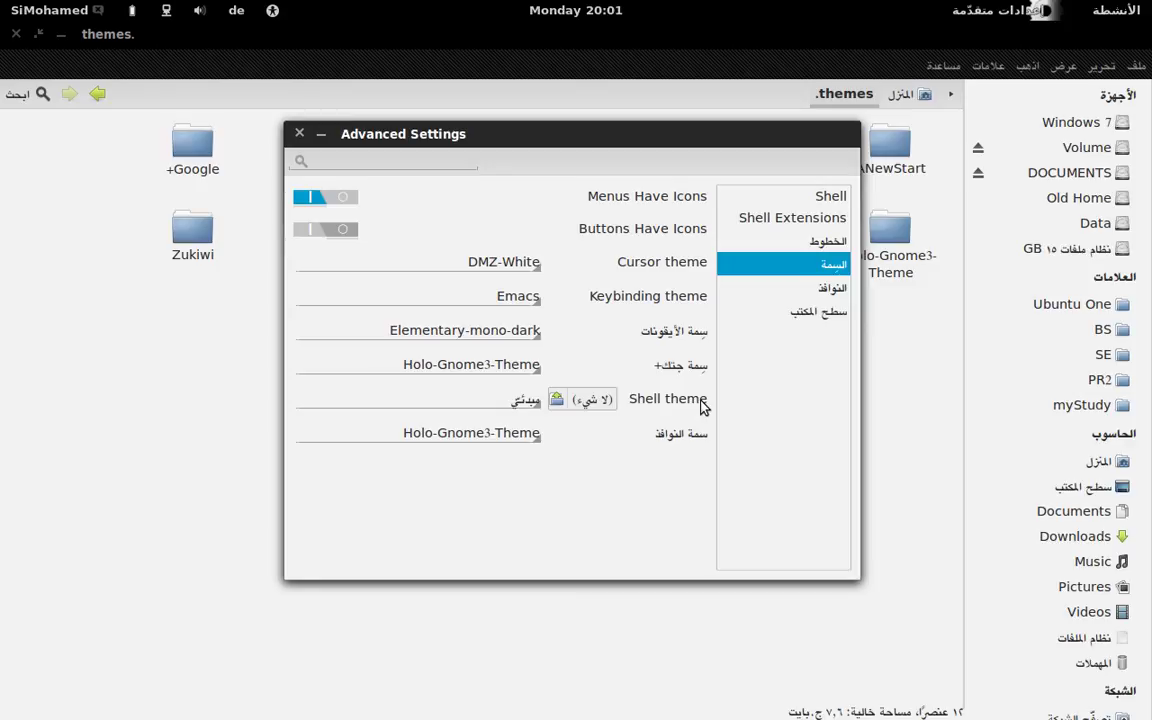
pyautogui.click(527, 400)
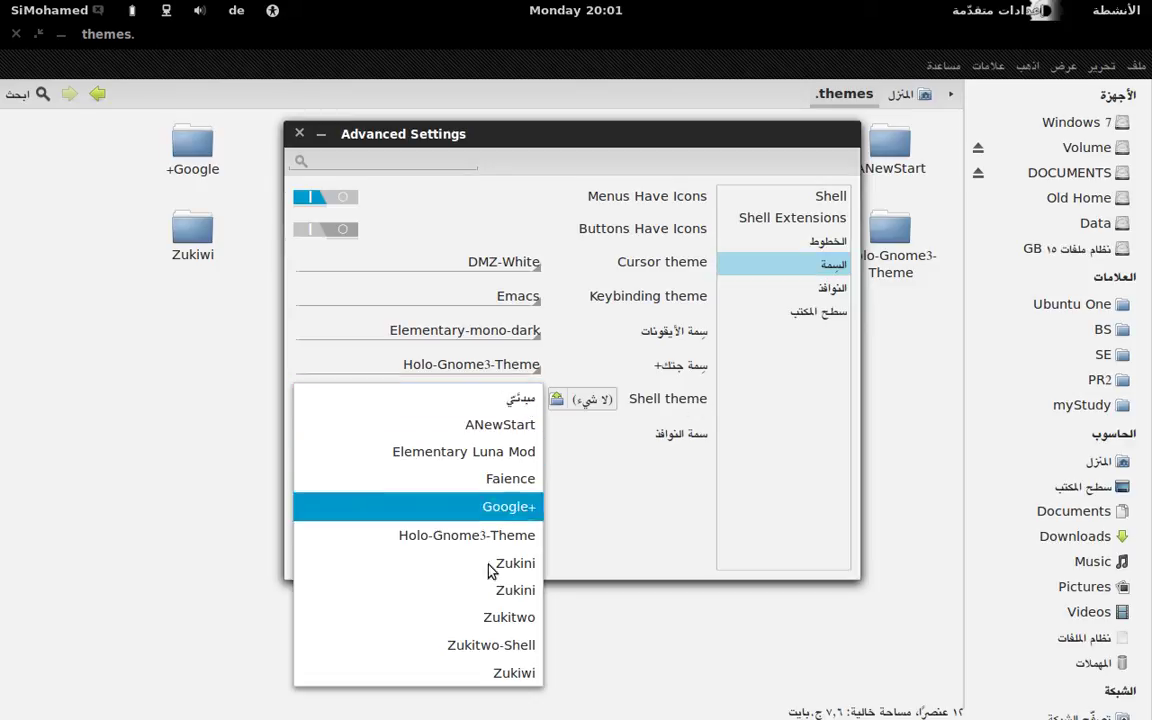
pyautogui.click(500, 507)
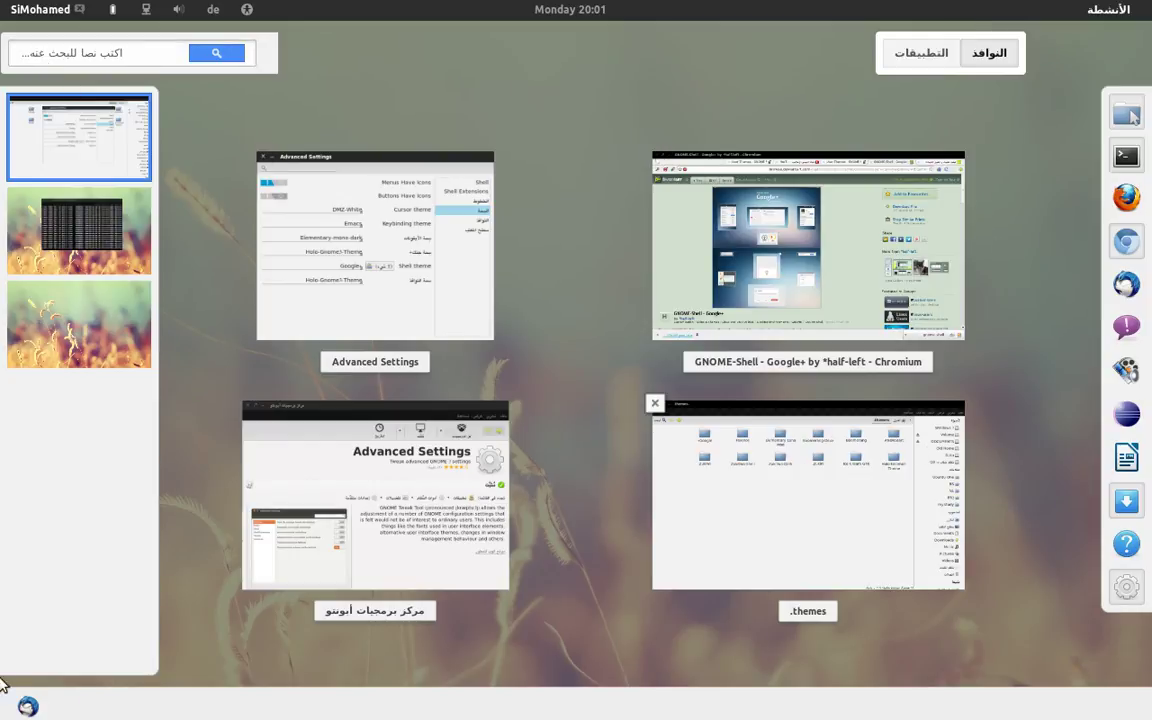
# Examine the Google+ theme's look in the application grid, calendar, accessibility menu and network menu, and return to Advanced Settings
pyautogui.click(905, 60)
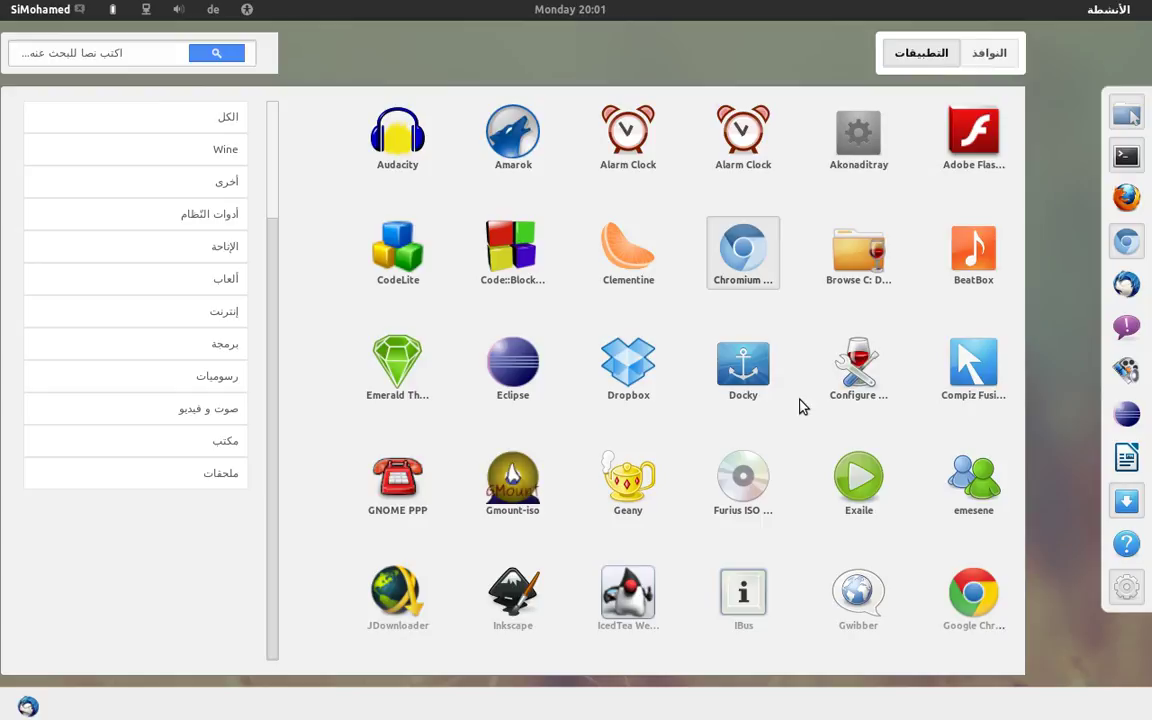
pyautogui.click(563, 11)
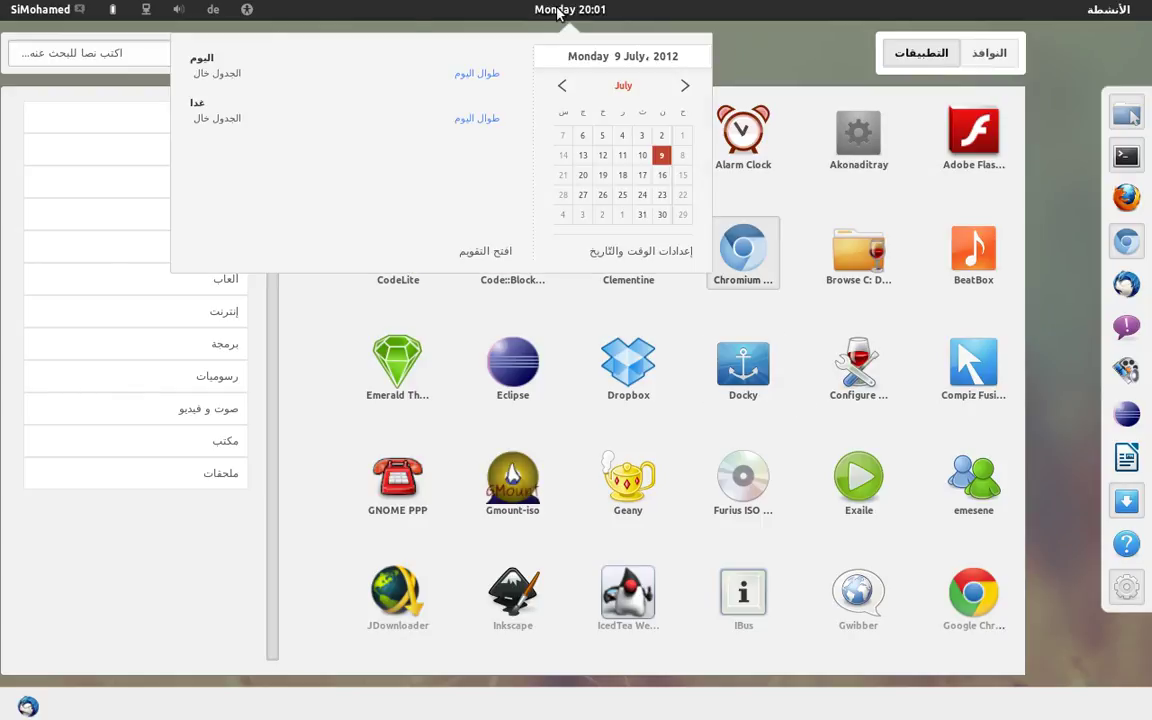
pyautogui.click(180, 12)
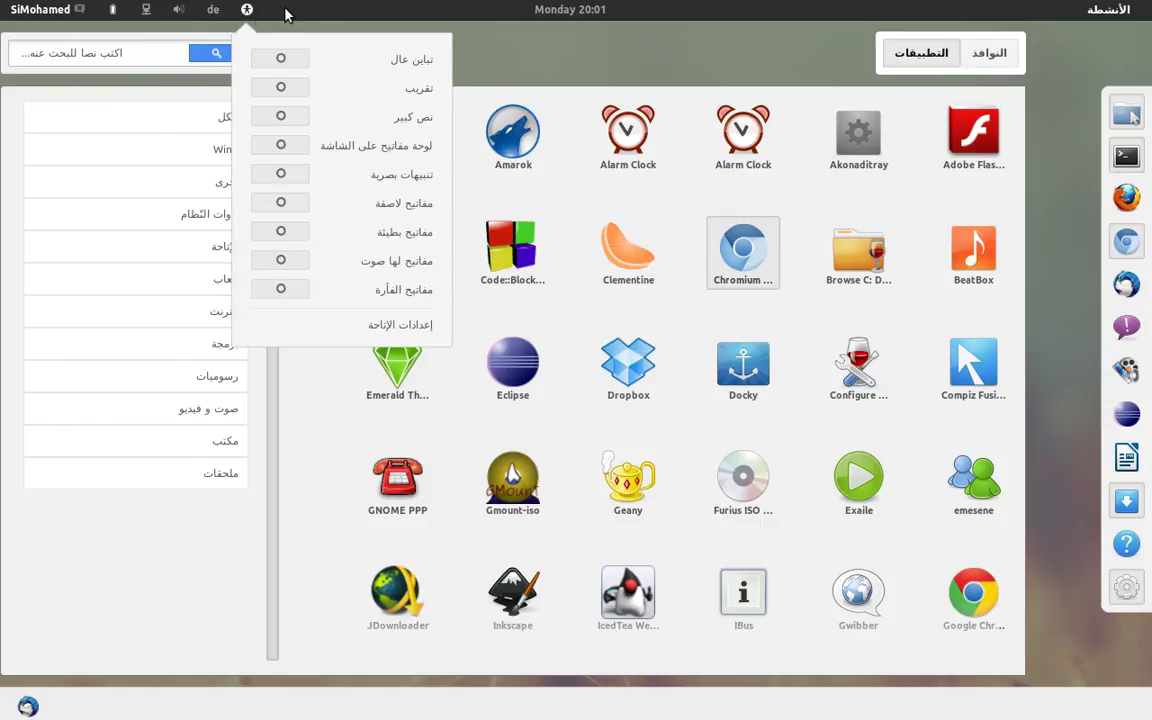
pyautogui.moveTo(146, 10)
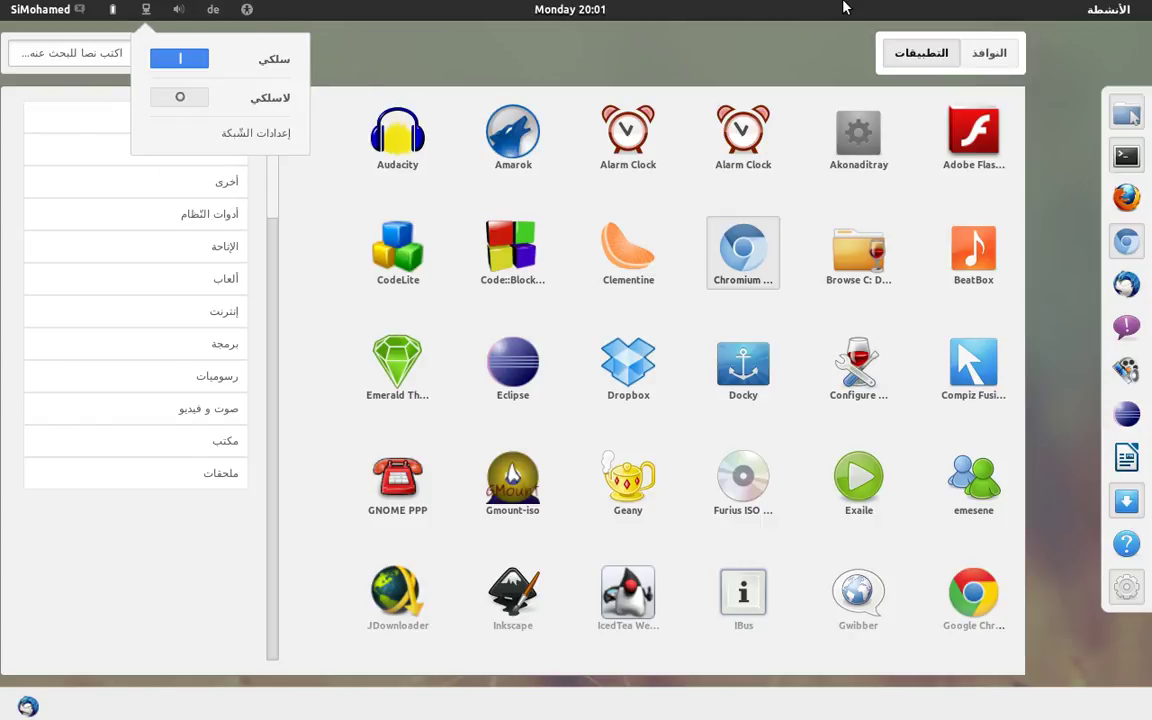
pyautogui.press('Escape')
pyautogui.press('Escape')
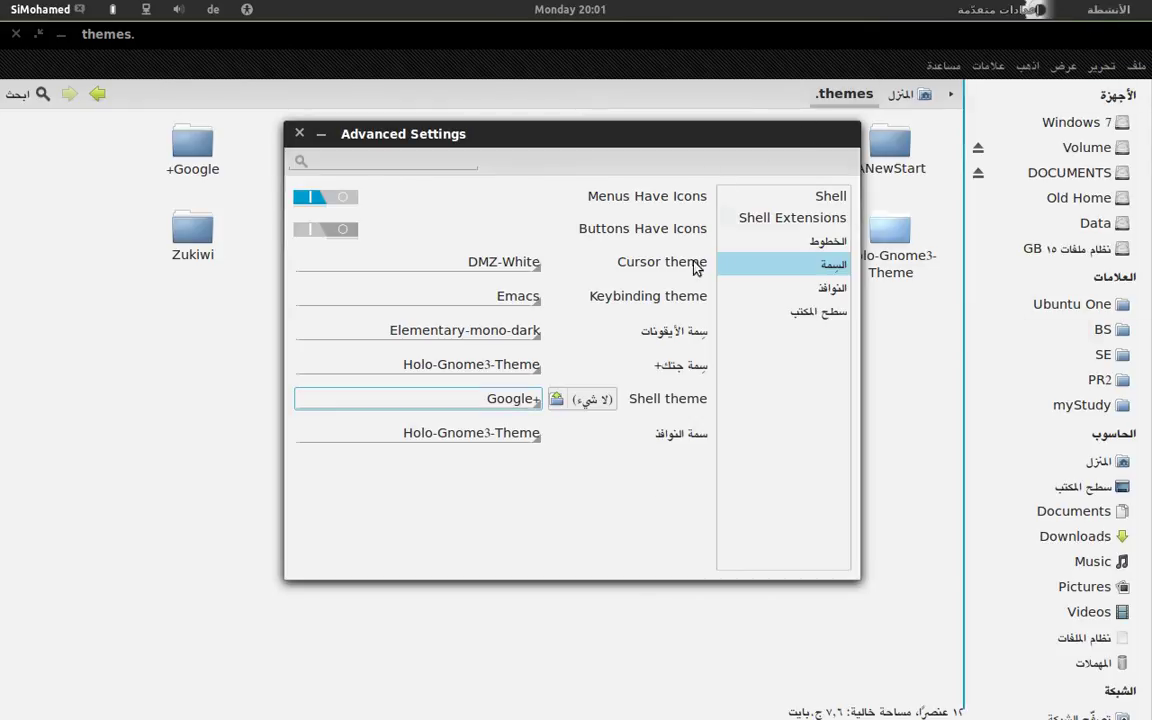
# Close Advanced Settings and switch to the terminal window on the second workspace
pyautogui.moveTo(655, 133); pyautogui.dragTo(668, 131)
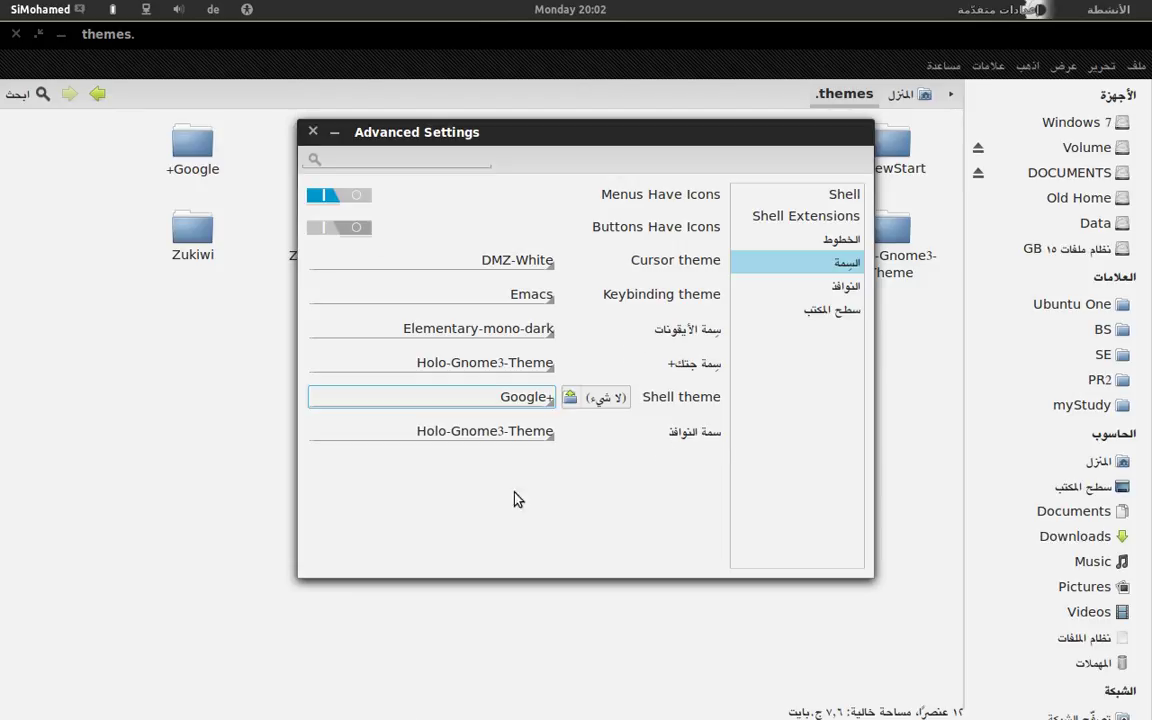
pyautogui.click(313, 134)
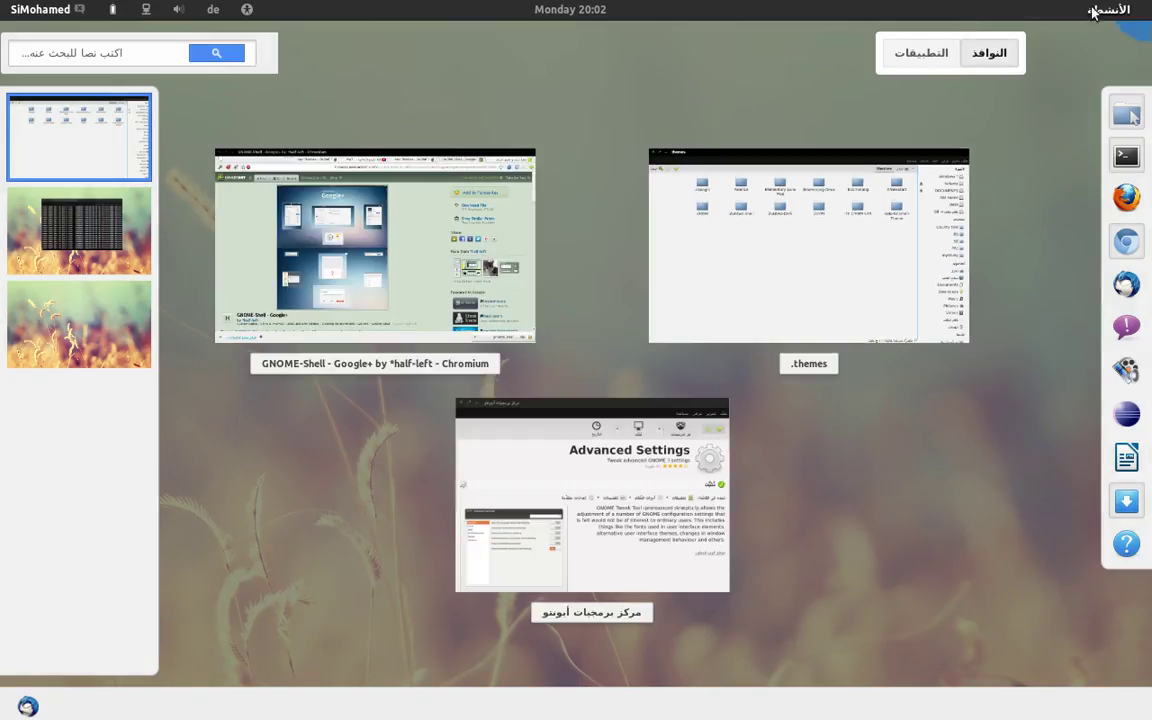
pyautogui.click(68, 245)
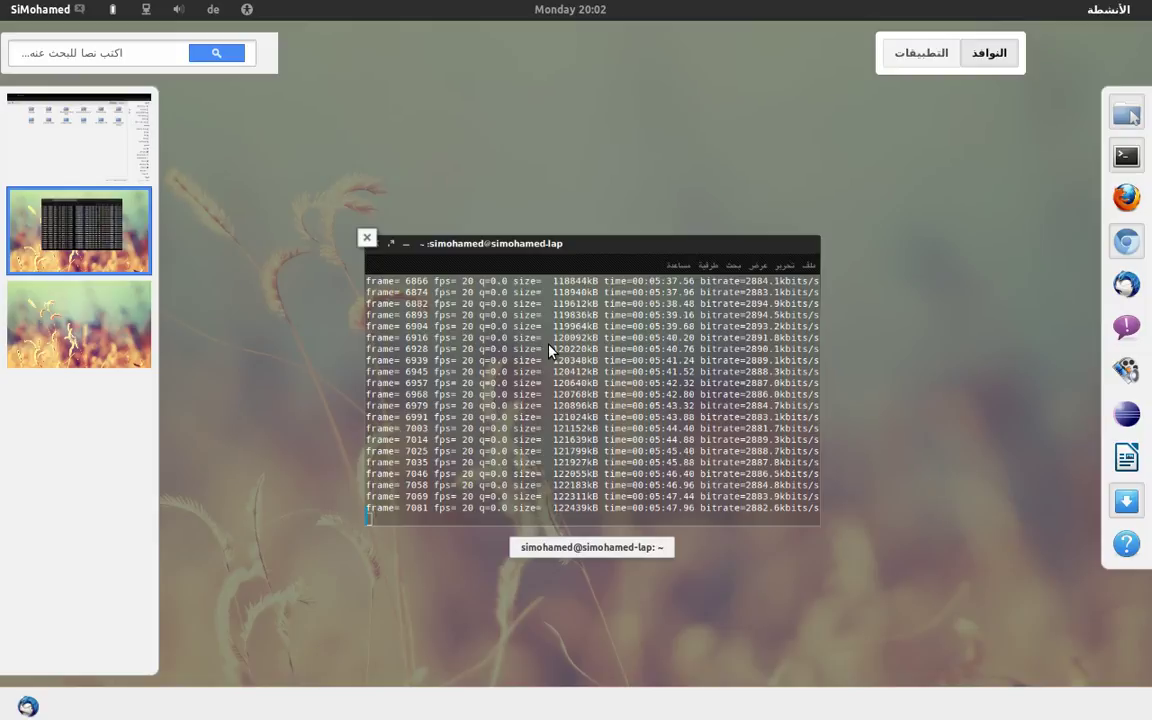
pyautogui.click(549, 349)
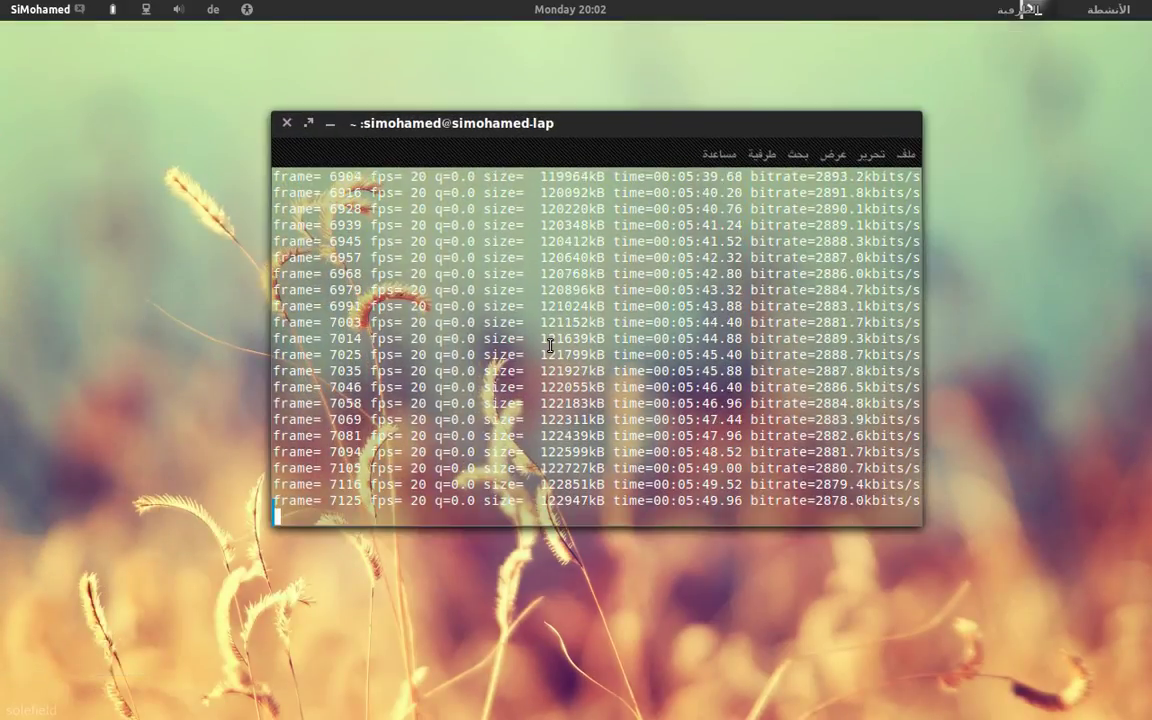